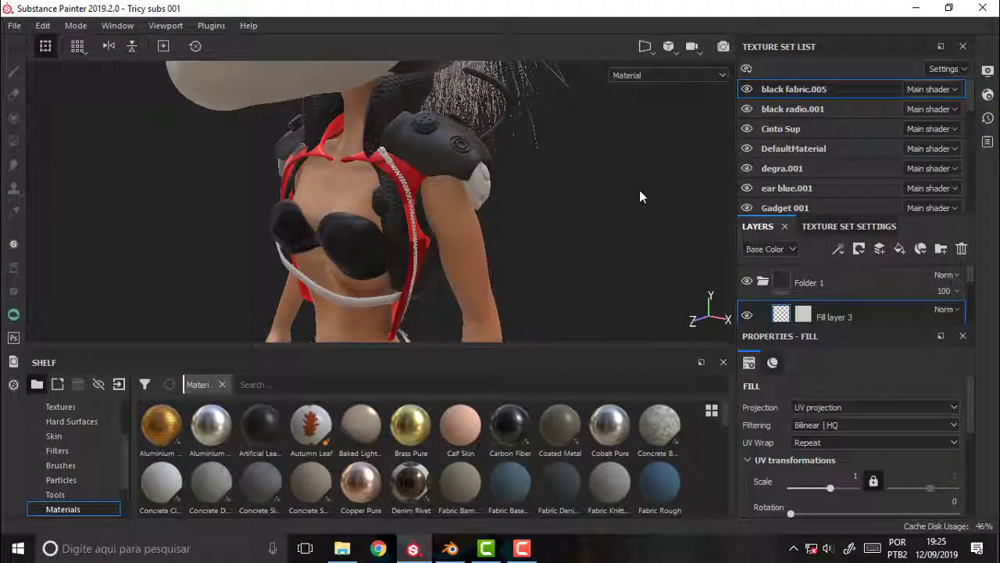
Step: Orbit and zoom around the character to inspect the shoulder gadget, back straps and torso
{"action": "mouse_move", "coordinate": [604, 170]}
{"action": "left_mouse_down", "text": "alt"}
{"action": "mouse_move", "coordinate": [589, 190]}
{"action": "mouse_move", "coordinate": [607, 250]}
{"action": "mouse_move", "coordinate": [622, 261]}
{"action": "left_mouse_up", "text": "alt"}
{"action": "key", "text": "f"}
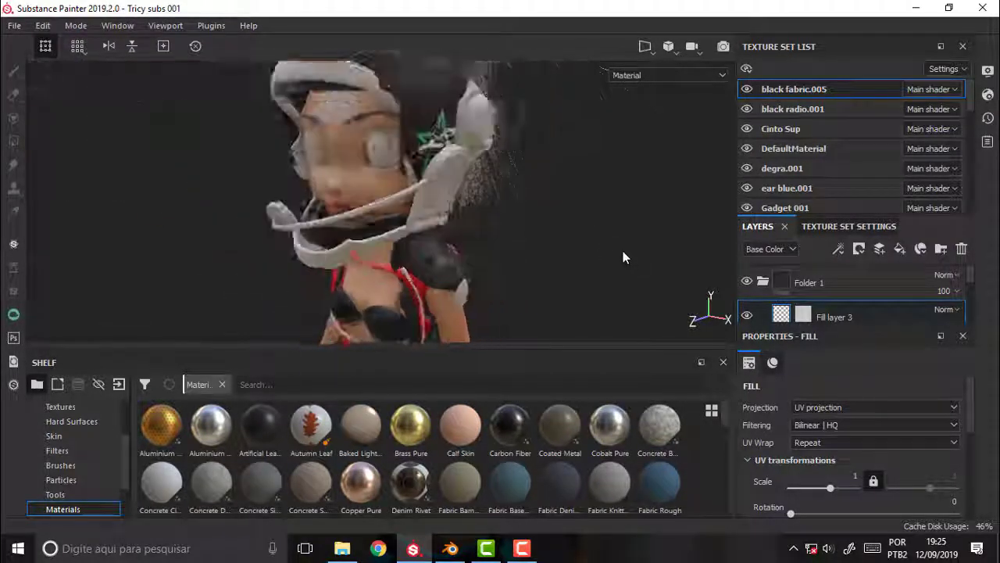
{"action": "mouse_move", "coordinate": [596, 178]}
{"action": "left_mouse_down", "text": "alt"}
{"action": "mouse_move", "coordinate": [618, 177]}
{"action": "mouse_move", "coordinate": [618, 167]}
{"action": "mouse_move", "coordinate": [268, 173]}
{"action": "mouse_move", "coordinate": [591, 172]}
{"action": "mouse_move", "coordinate": [705, 134]}
{"action": "mouse_move", "coordinate": [692, 167]}
{"action": "mouse_move", "coordinate": [596, 173]}
{"action": "left_mouse_up", "text": "alt"}
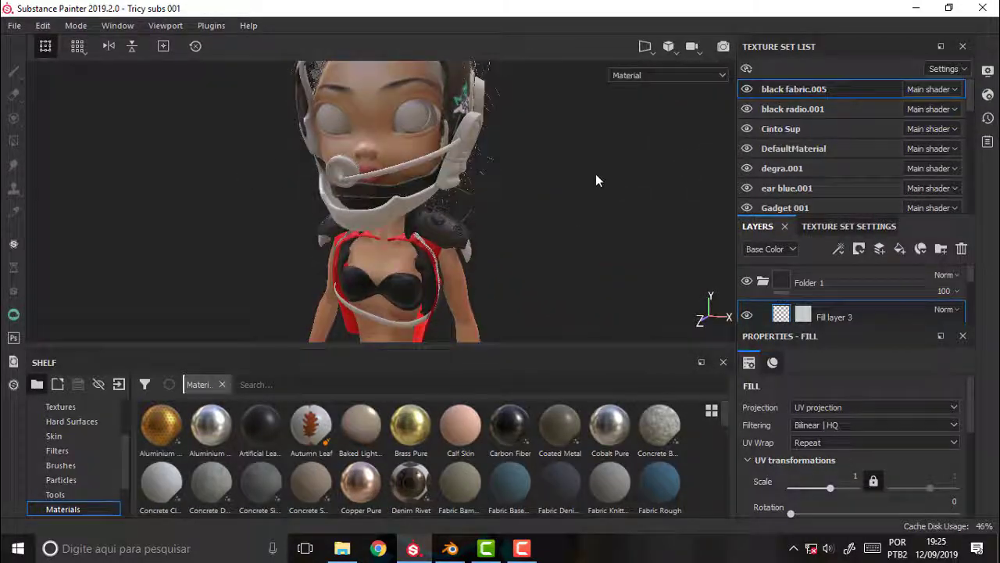
{"action": "scroll", "coordinate": [598, 172], "scroll_direction": "up", "scroll_amount": 2}
{"action": "key", "text": "f"}
{"action": "scroll", "coordinate": [600, 168], "scroll_direction": "up", "scroll_amount": 1}
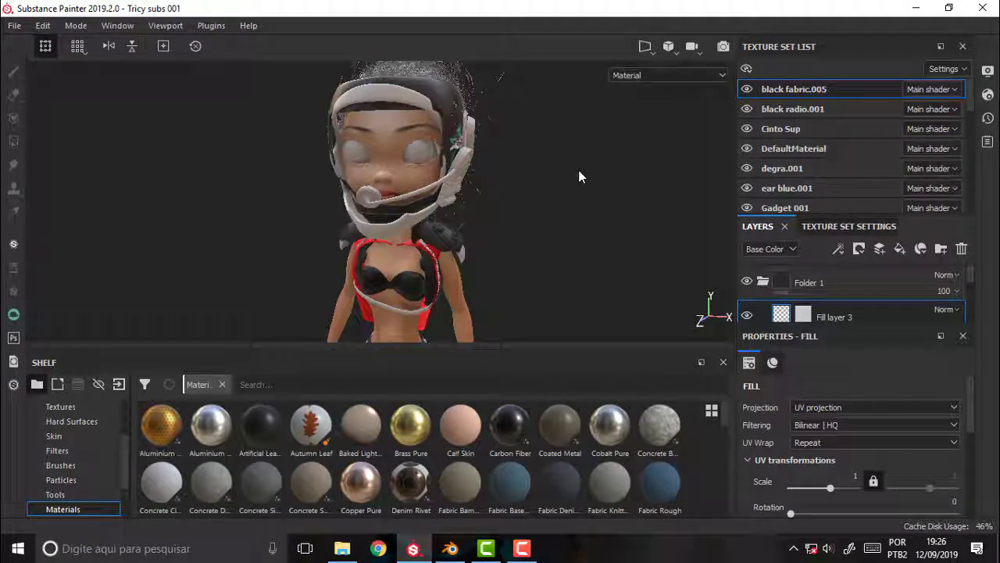
{"action": "mouse_move", "coordinate": [568, 156]}
{"action": "left_mouse_down", "text": "alt"}
{"action": "mouse_move", "coordinate": [536, 145]}
{"action": "mouse_move", "coordinate": [562, 167]}
{"action": "mouse_move", "coordinate": [545, 159]}
{"action": "left_mouse_up", "text": "alt"}
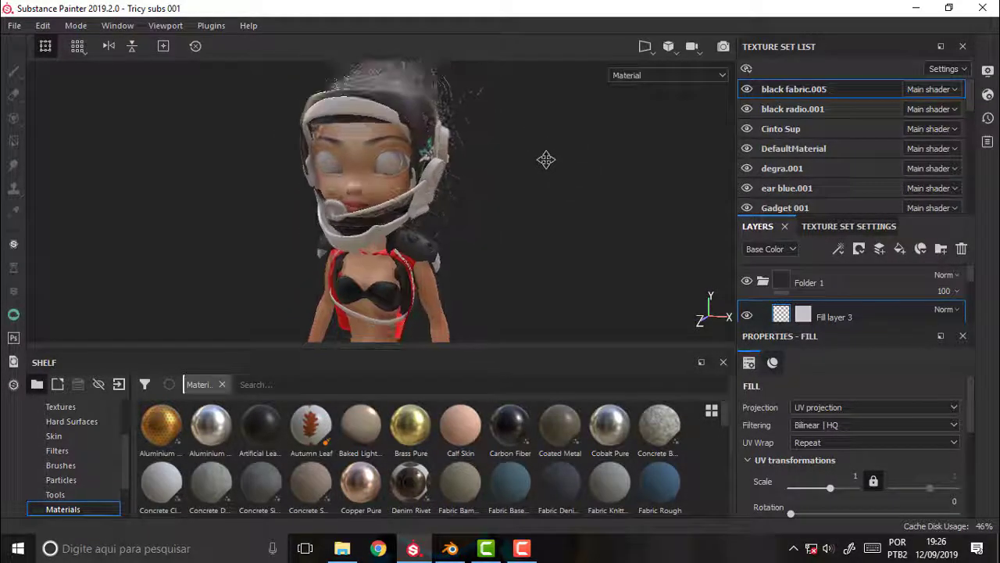
{"action": "scroll", "coordinate": [546, 160], "scroll_direction": "up", "scroll_amount": 2}
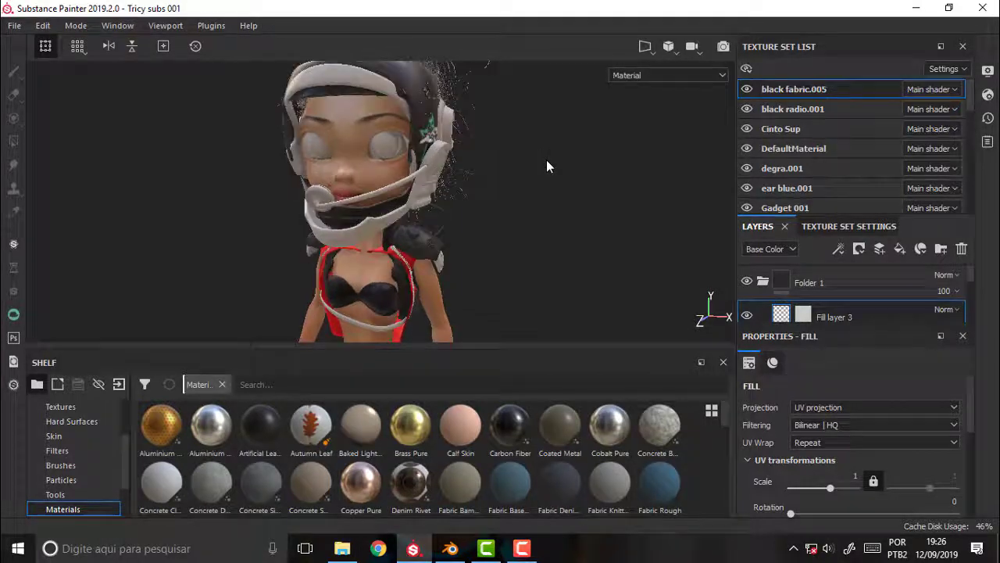
{"action": "scroll", "coordinate": [546, 159], "scroll_direction": "up", "scroll_amount": 1}
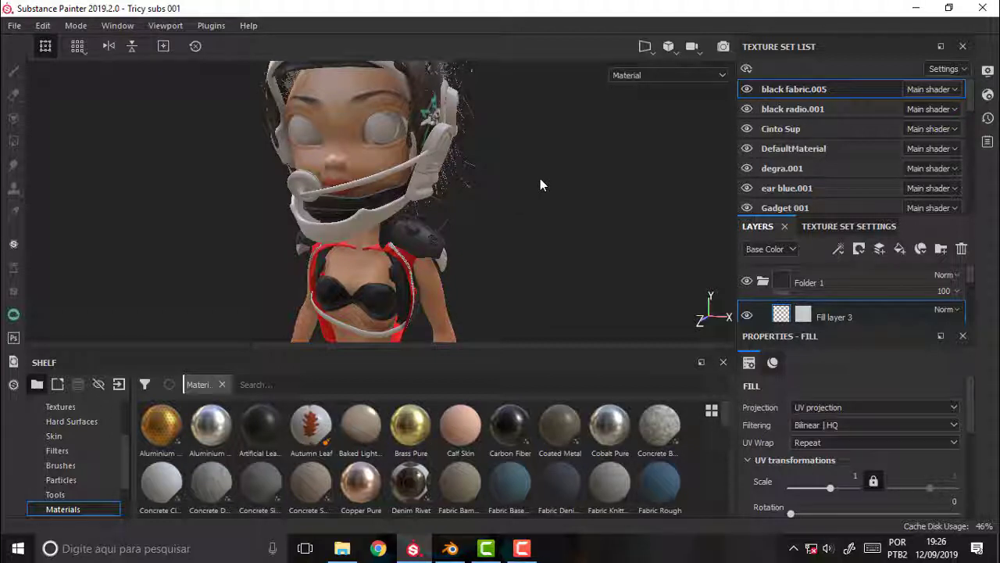
{"action": "mouse_move", "coordinate": [540, 180]}
{"action": "left_mouse_down", "text": "alt"}
{"action": "mouse_move", "coordinate": [533, 193]}
{"action": "mouse_move", "coordinate": [571, 195]}
{"action": "mouse_move", "coordinate": [226, 179]}
{"action": "mouse_move", "coordinate": [542, 216]}
{"action": "mouse_move", "coordinate": [531, 186]}
{"action": "left_mouse_up", "text": "alt"}
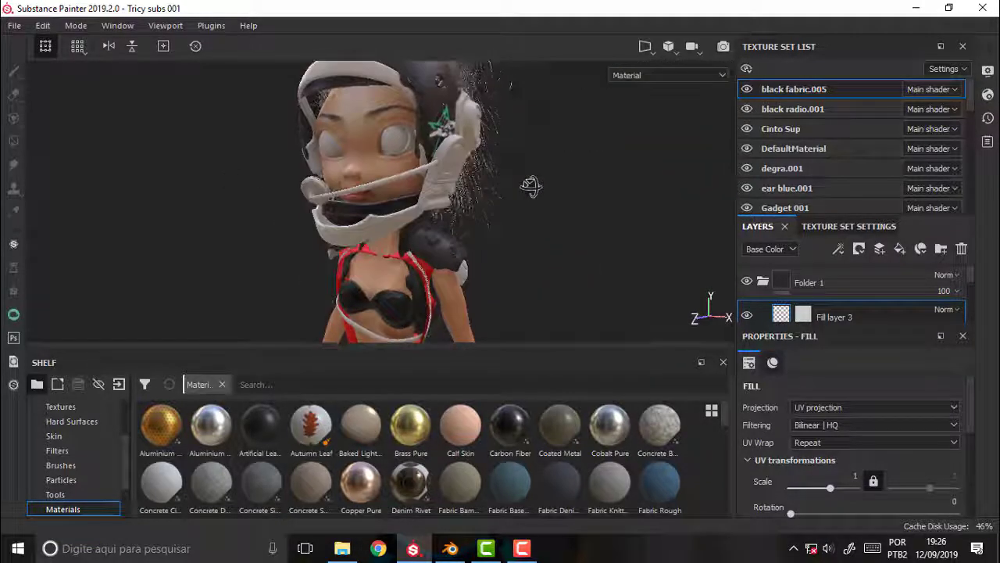
{"action": "scroll", "coordinate": [565, 174], "scroll_direction": "up", "scroll_amount": 2}
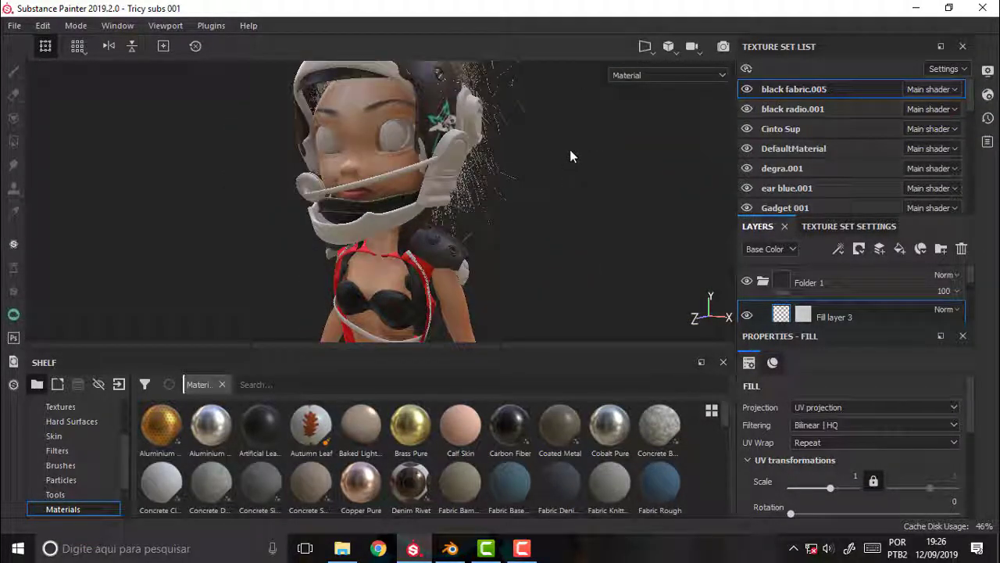
{"action": "scroll", "coordinate": [570, 149], "scroll_direction": "down", "scroll_amount": 2}
{"action": "scroll", "coordinate": [569, 149], "scroll_direction": "up", "scroll_amount": 2}
{"action": "scroll", "coordinate": [577, 150], "scroll_direction": "up", "scroll_amount": 3}
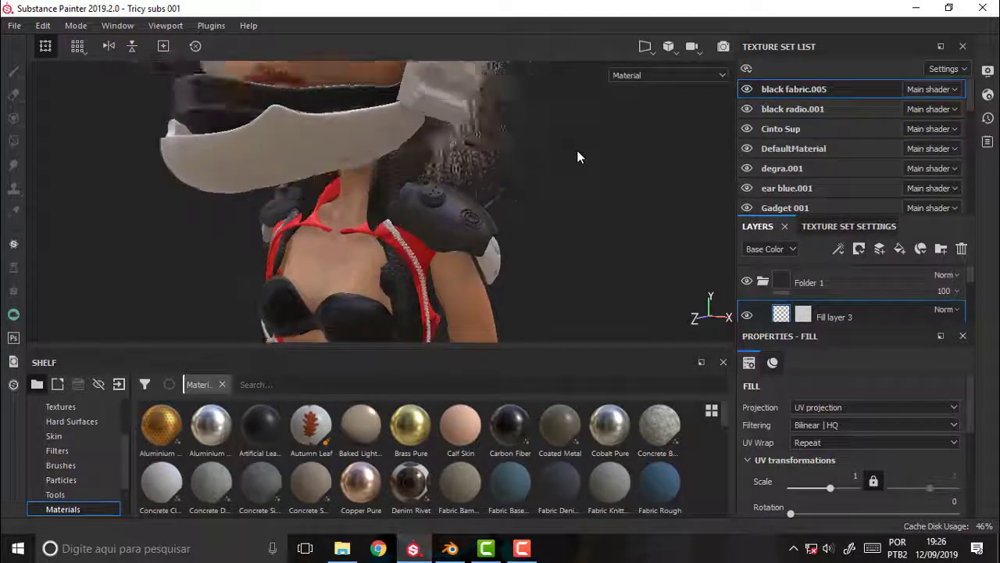
{"action": "scroll", "coordinate": [576, 156], "scroll_direction": "up", "scroll_amount": 1}
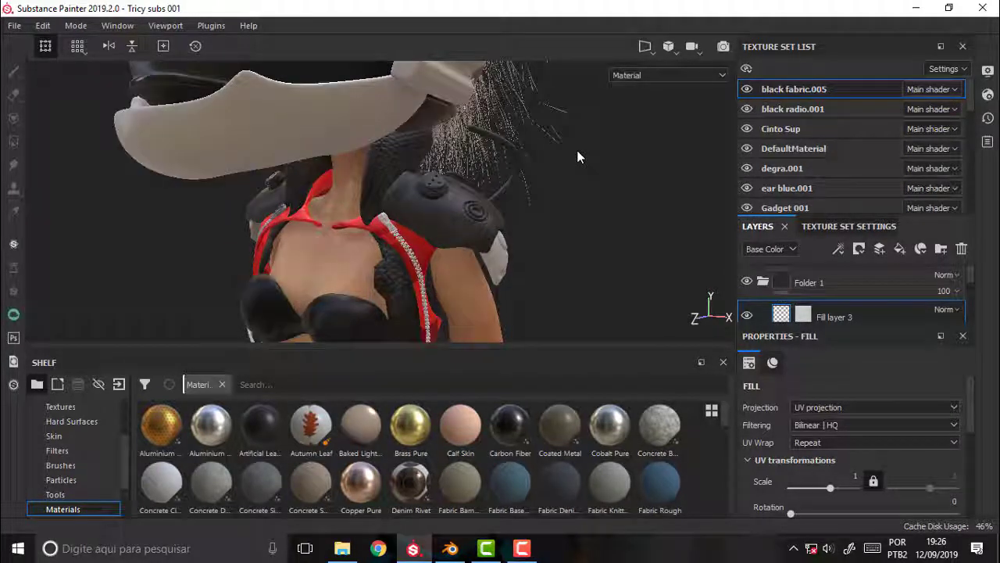
{"action": "mouse_move", "coordinate": [580, 158]}
{"action": "left_mouse_down", "text": "alt"}
{"action": "mouse_move", "coordinate": [564, 161]}
{"action": "mouse_move", "coordinate": [551, 127]}
{"action": "mouse_move", "coordinate": [569, 152]}
{"action": "mouse_move", "coordinate": [548, 242]}
{"action": "mouse_move", "coordinate": [596, 207]}
{"action": "mouse_move", "coordinate": [599, 161]}
{"action": "left_mouse_up", "text": "alt"}
{"action": "scroll", "coordinate": [597, 182], "scroll_direction": "up", "scroll_amount": 2}
{"action": "scroll", "coordinate": [597, 183], "scroll_direction": "up", "scroll_amount": 2}
{"action": "scroll", "coordinate": [599, 160], "scroll_direction": "down", "scroll_amount": 2}
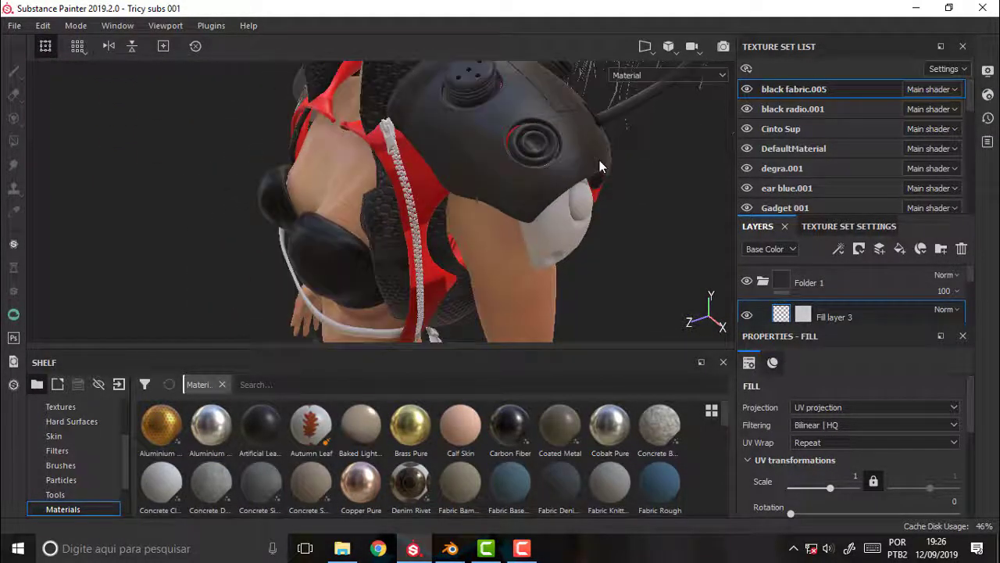
{"action": "scroll", "coordinate": [598, 159], "scroll_direction": "down", "scroll_amount": 1}
{"action": "mouse_move", "coordinate": [148, 220]}
{"action": "left_mouse_down", "text": "alt"}
{"action": "mouse_move", "coordinate": [203, 196]}
{"action": "mouse_move", "coordinate": [130, 234]}
{"action": "mouse_move", "coordinate": [215, 186]}
{"action": "mouse_move", "coordinate": [300, 218]}
{"action": "left_mouse_up", "text": "alt"}
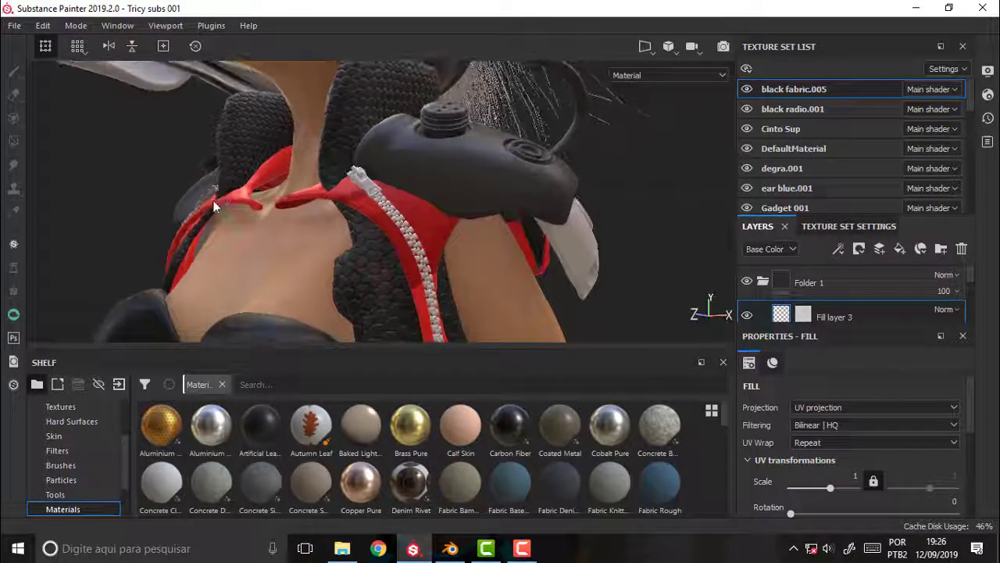
{"action": "scroll", "coordinate": [300, 218], "scroll_direction": "up", "scroll_amount": 3}
{"action": "scroll", "coordinate": [302, 216], "scroll_direction": "down", "scroll_amount": 3}
{"action": "left_click_drag", "start_coordinate": [284, 83], "coordinate": [300, 202], "text": "alt"}
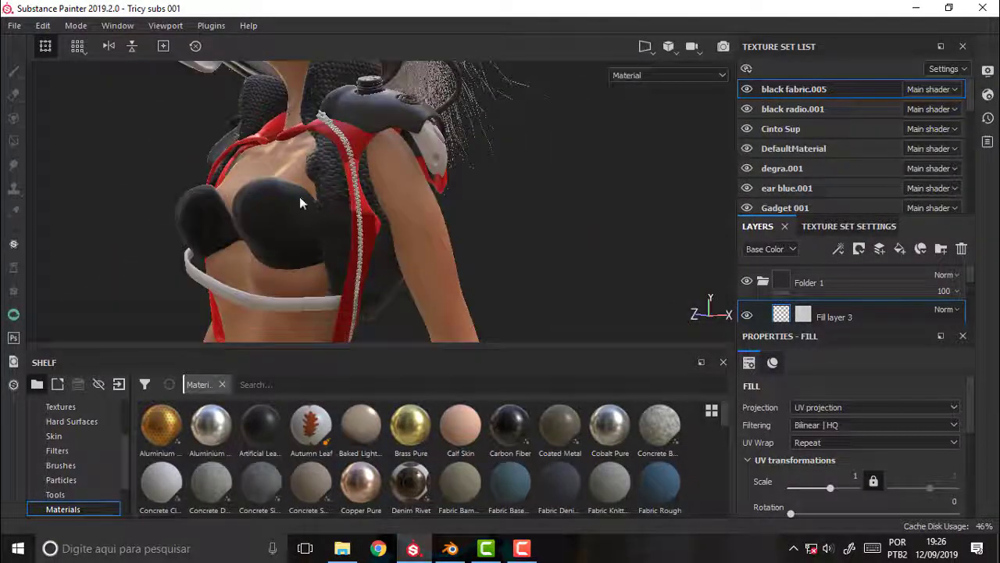
{"action": "left_click_drag", "start_coordinate": [519, 156], "coordinate": [525, 155], "text": "alt"}
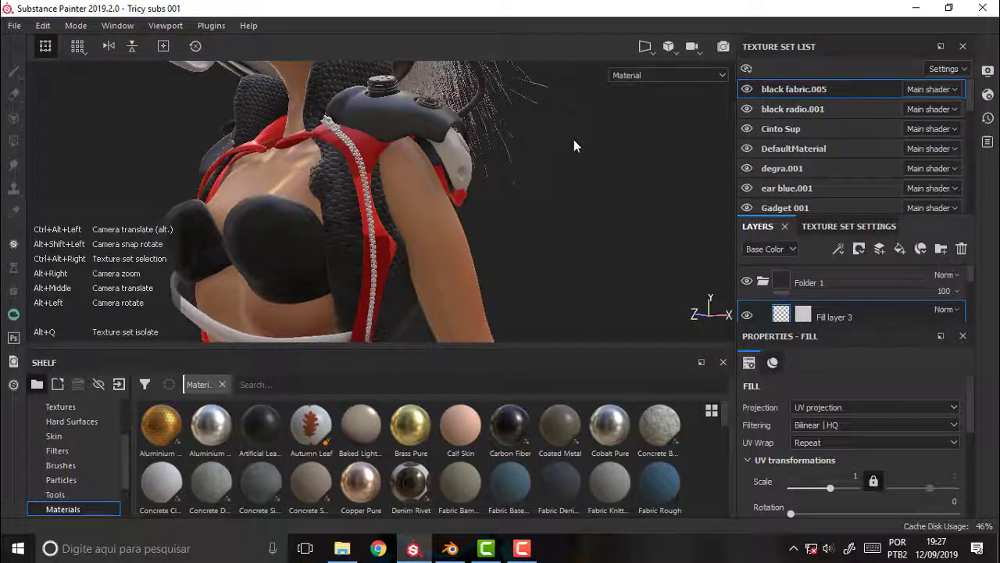
{"action": "mouse_move", "coordinate": [603, 165]}
{"action": "left_mouse_down", "text": "alt"}
{"action": "mouse_move", "coordinate": [591, 163]}
{"action": "mouse_move", "coordinate": [603, 128]}
{"action": "mouse_move", "coordinate": [587, 165]}
{"action": "mouse_move", "coordinate": [537, 147]}
{"action": "mouse_move", "coordinate": [661, 127]}
{"action": "mouse_move", "coordinate": [662, 114]}
{"action": "mouse_move", "coordinate": [742, 92]}
{"action": "mouse_move", "coordinate": [771, 112]}
{"action": "mouse_move", "coordinate": [714, 304]}
{"action": "mouse_move", "coordinate": [750, 148]}
{"action": "mouse_move", "coordinate": [547, 156]}
{"action": "mouse_move", "coordinate": [513, 145]}
{"action": "left_mouse_up", "text": "alt"}
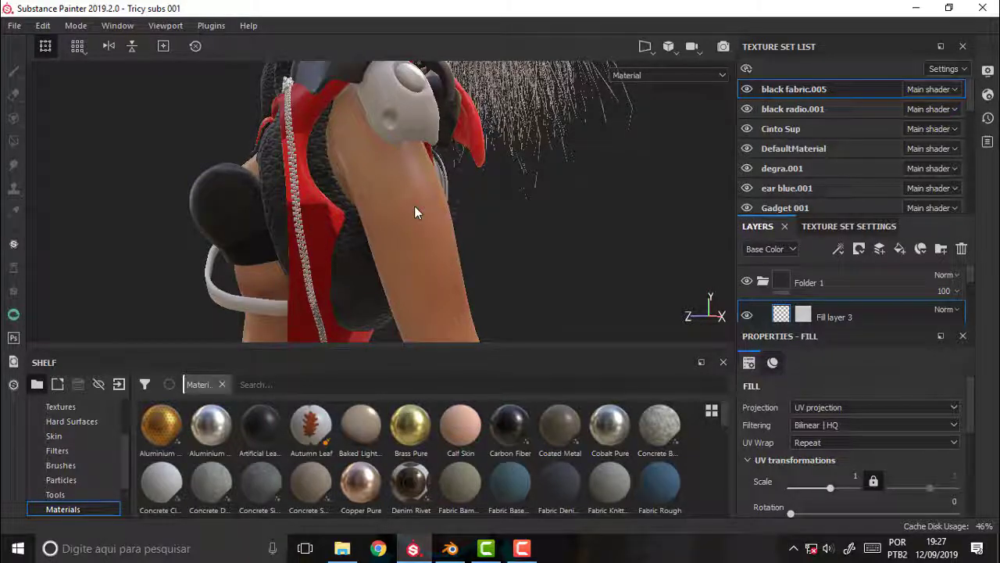
{"action": "mouse_move", "coordinate": [414, 211]}
{"action": "left_mouse_down", "text": "alt"}
{"action": "mouse_move", "coordinate": [503, 224]}
{"action": "mouse_move", "coordinate": [532, 212]}
{"action": "mouse_move", "coordinate": [500, 216]}
{"action": "mouse_move", "coordinate": [630, 212]}
{"action": "mouse_move", "coordinate": [663, 223]}
{"action": "mouse_move", "coordinate": [647, 224]}
{"action": "left_mouse_up", "text": "alt"}
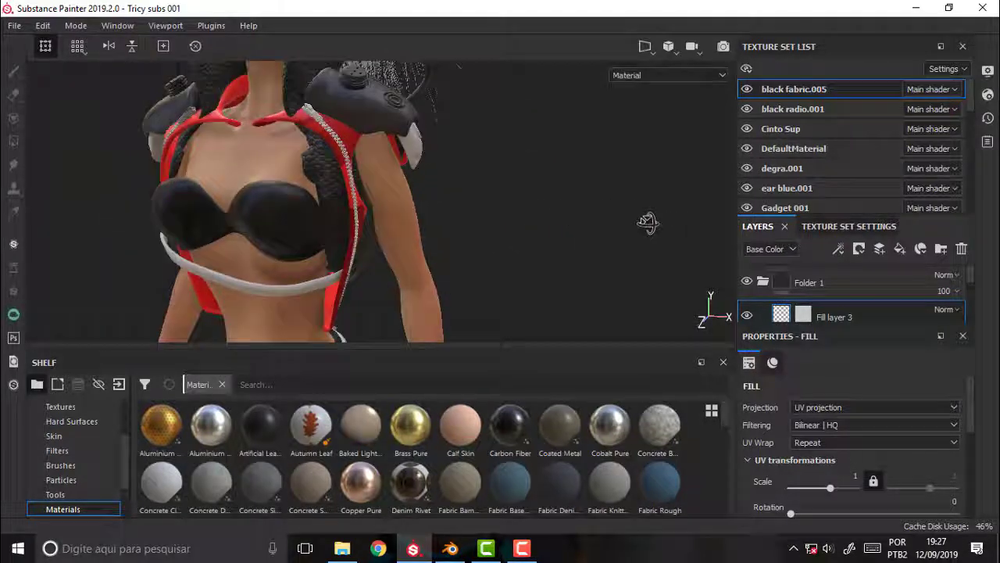
Step: Switch the viewport to the 3D/2D layout and select the degra.001 texture set
{"action": "left_click", "coordinate": [646, 47]}
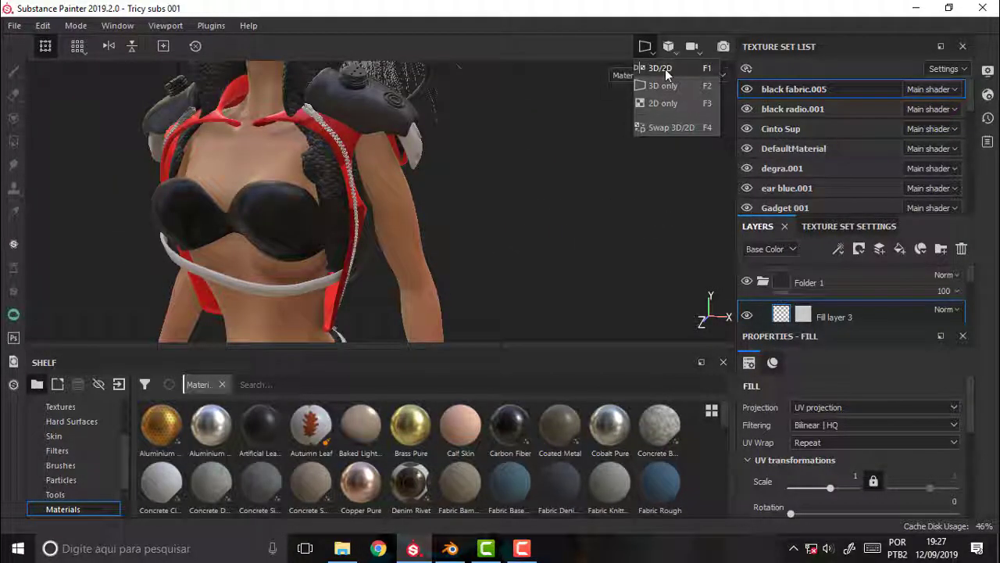
{"action": "left_click", "coordinate": [661, 69]}
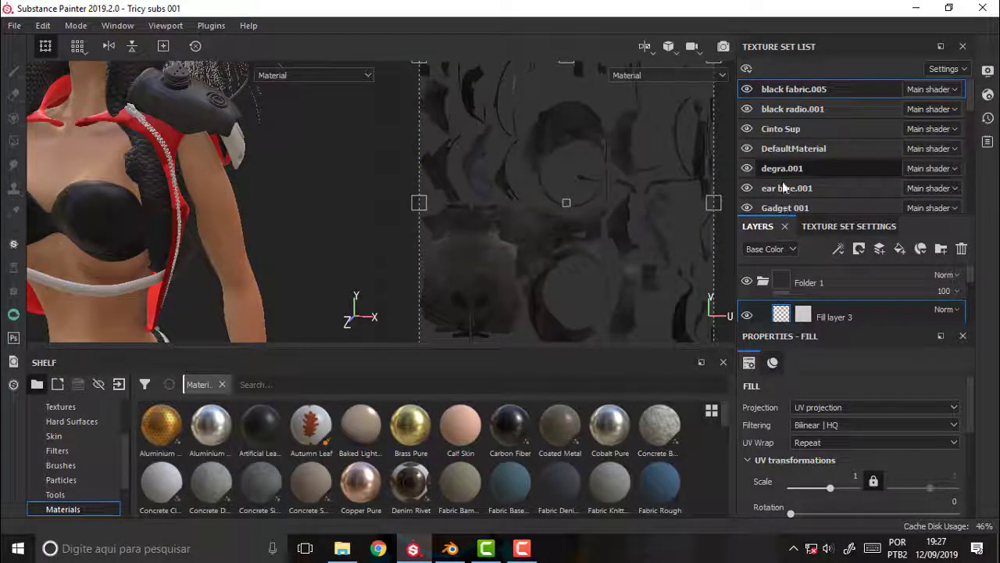
{"action": "left_click", "coordinate": [813, 169]}
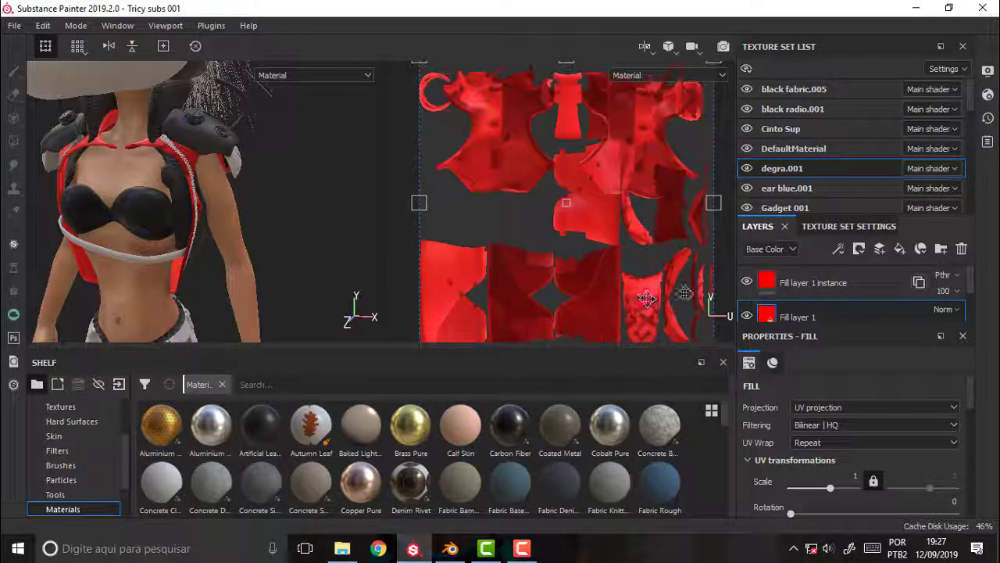
{"action": "left_click_drag", "start_coordinate": [294, 182], "coordinate": [298, 176], "text": "alt"}
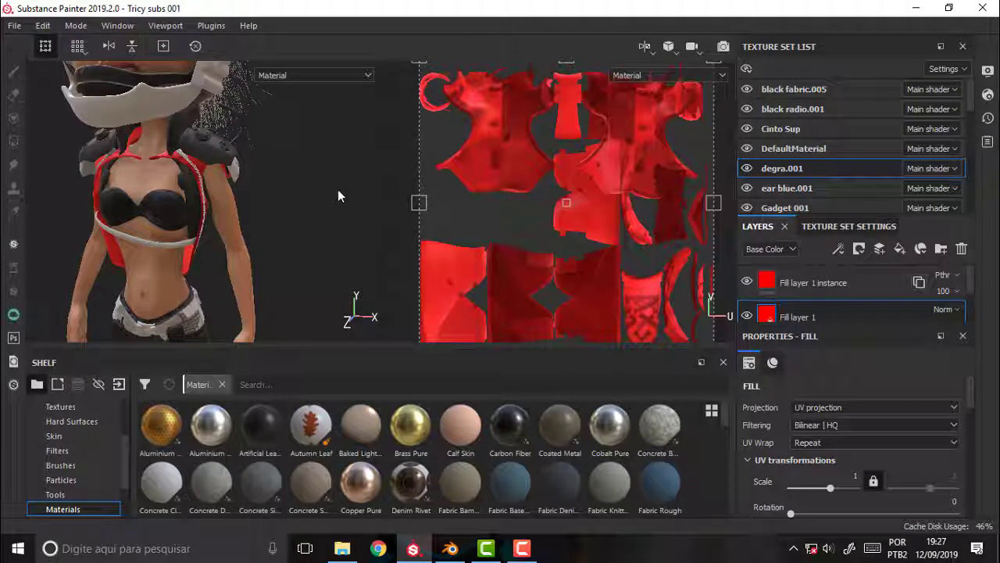
{"action": "middle_click_drag", "start_coordinate": [325, 182], "coordinate": [314, 87], "text": "alt"}
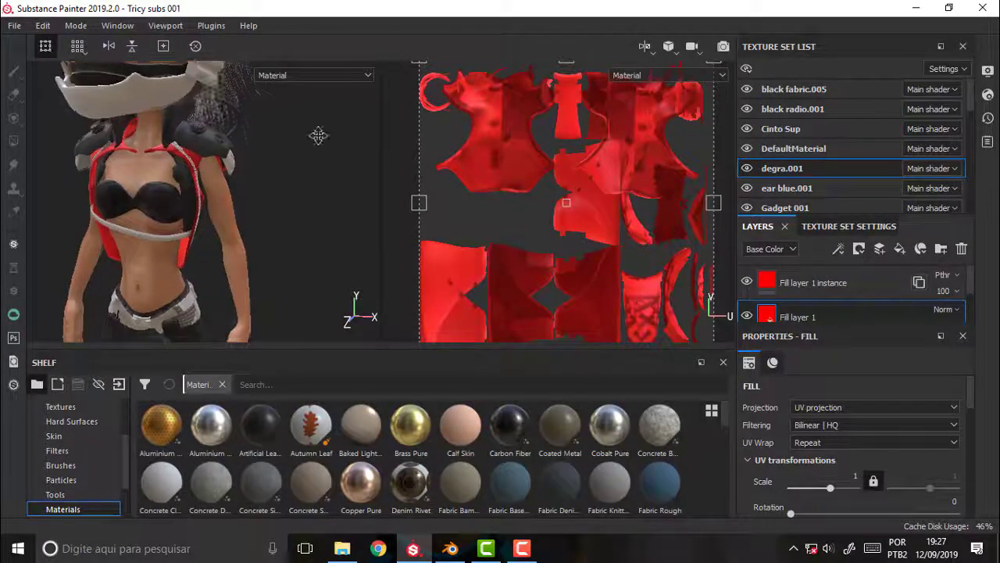
{"action": "middle_click_drag", "start_coordinate": [316, 219], "coordinate": [288, 44], "text": "alt"}
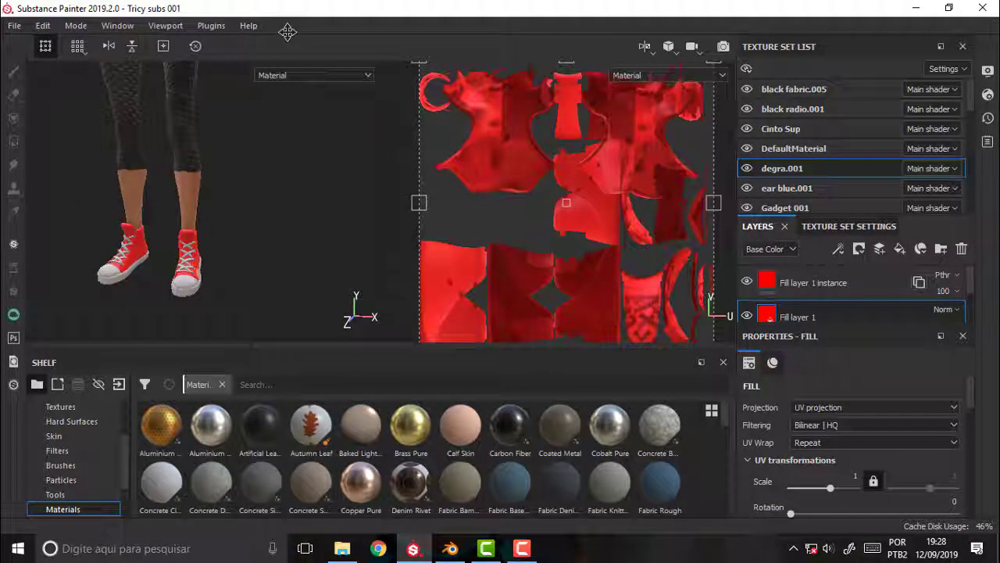
{"action": "middle_click_drag", "start_coordinate": [313, 161], "coordinate": [328, 367], "text": "alt"}
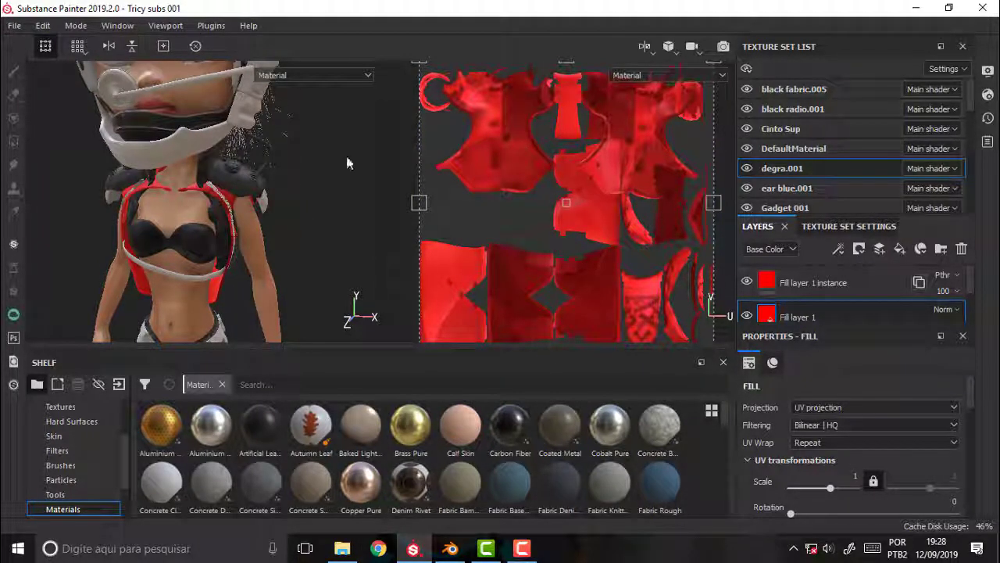
{"action": "scroll", "coordinate": [352, 150], "scroll_direction": "down", "scroll_amount": 5}
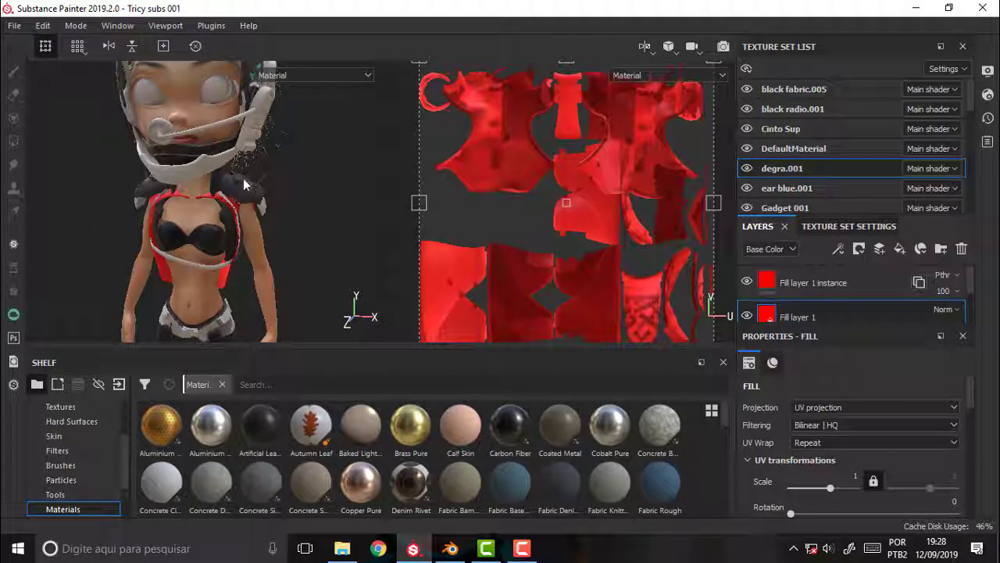
{"action": "scroll", "coordinate": [286, 180], "scroll_direction": "down", "scroll_amount": 3}
{"action": "scroll", "coordinate": [285, 179], "scroll_direction": "up", "scroll_amount": 5}
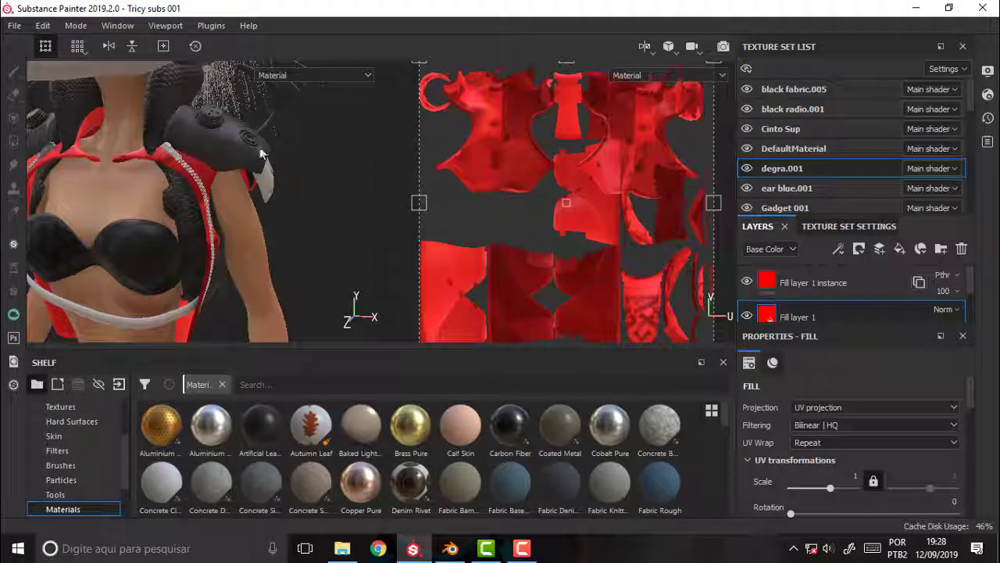
{"action": "scroll", "coordinate": [313, 174], "scroll_direction": "down", "scroll_amount": 3}
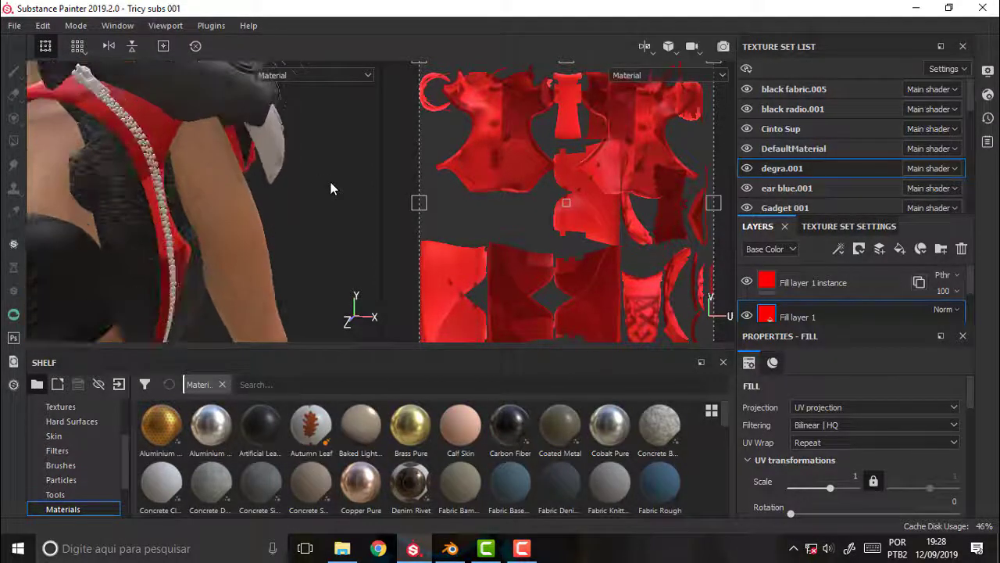
{"action": "scroll", "coordinate": [331, 182], "scroll_direction": "down", "scroll_amount": 2}
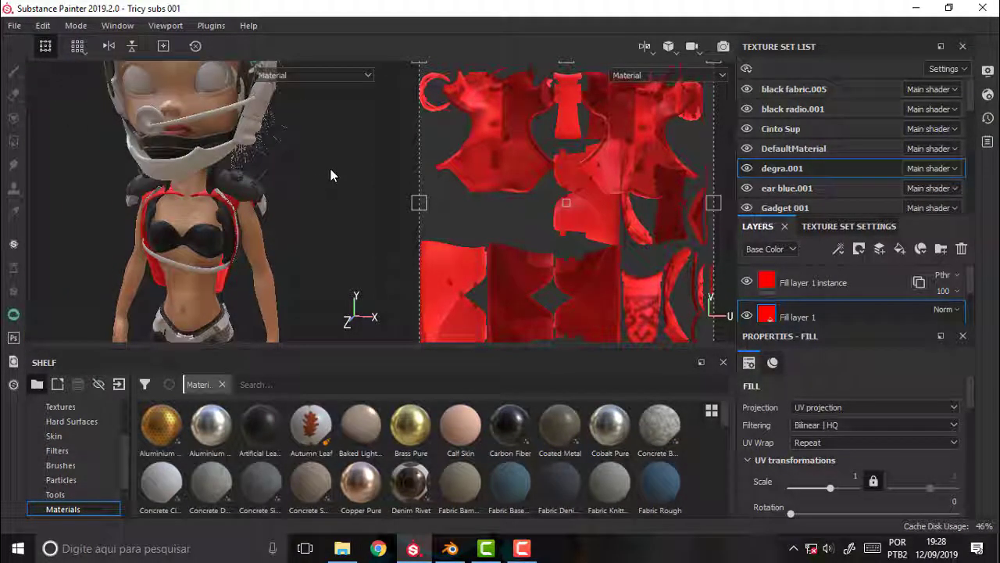
{"action": "mouse_move", "coordinate": [331, 168]}
{"action": "left_mouse_down", "text": "alt"}
{"action": "mouse_move", "coordinate": [338, 160]}
{"action": "mouse_move", "coordinate": [115, 151]}
{"action": "mouse_move", "coordinate": [322, 192]}
{"action": "left_mouse_up", "text": "alt"}
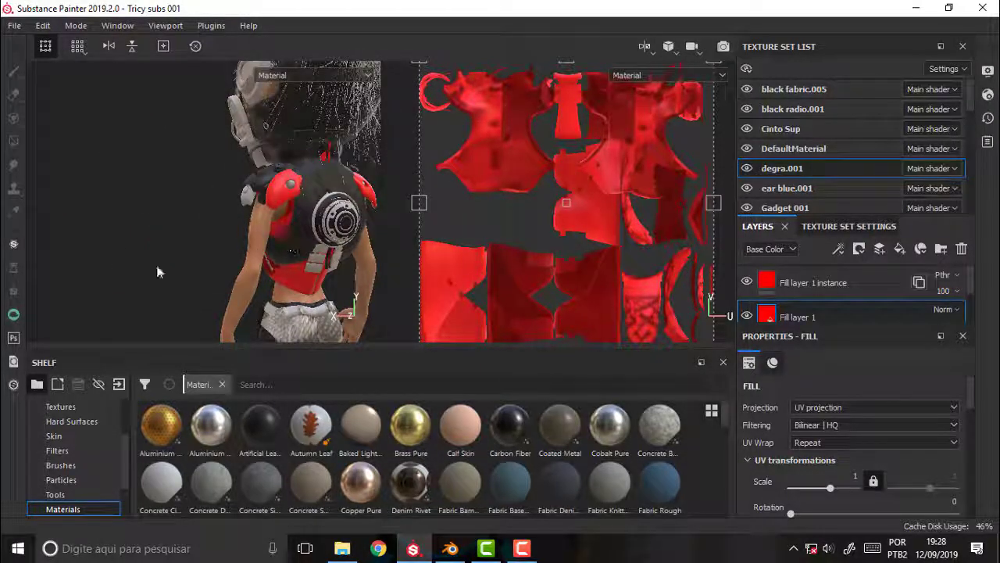
{"action": "scroll", "coordinate": [127, 211], "scroll_direction": "up", "scroll_amount": 2}
{"action": "scroll", "coordinate": [129, 211], "scroll_direction": "up", "scroll_amount": 2}
{"action": "scroll", "coordinate": [130, 211], "scroll_direction": "up", "scroll_amount": 2}
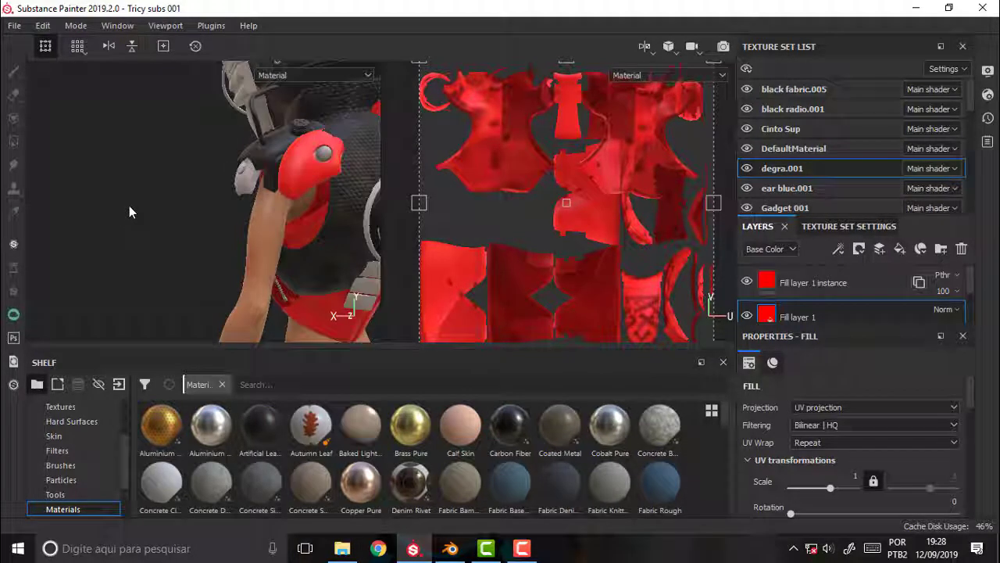
{"action": "left_click_drag", "start_coordinate": [129, 206], "coordinate": [297, 191], "text": "alt"}
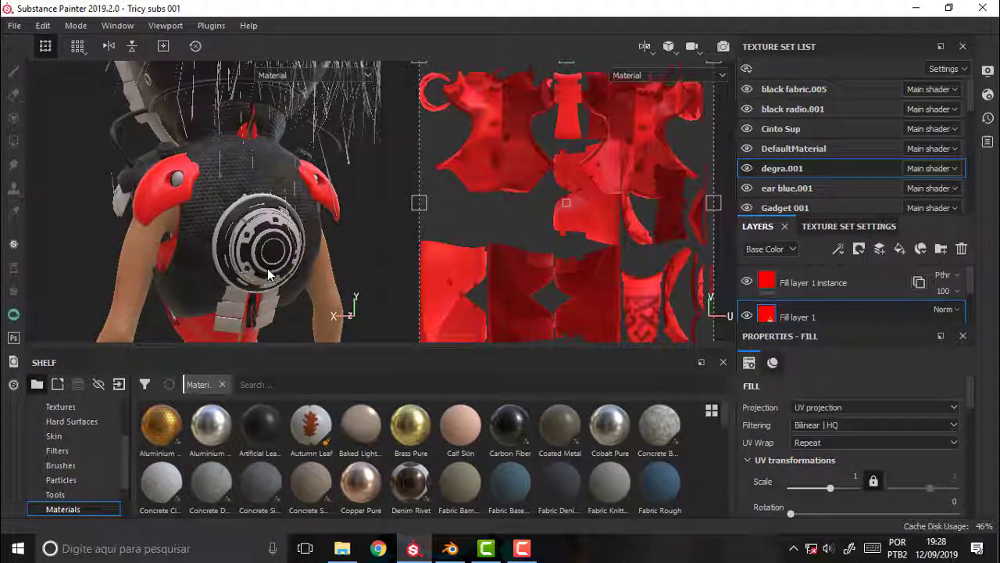
{"action": "left_click_drag", "start_coordinate": [268, 274], "coordinate": [283, 276], "text": "alt"}
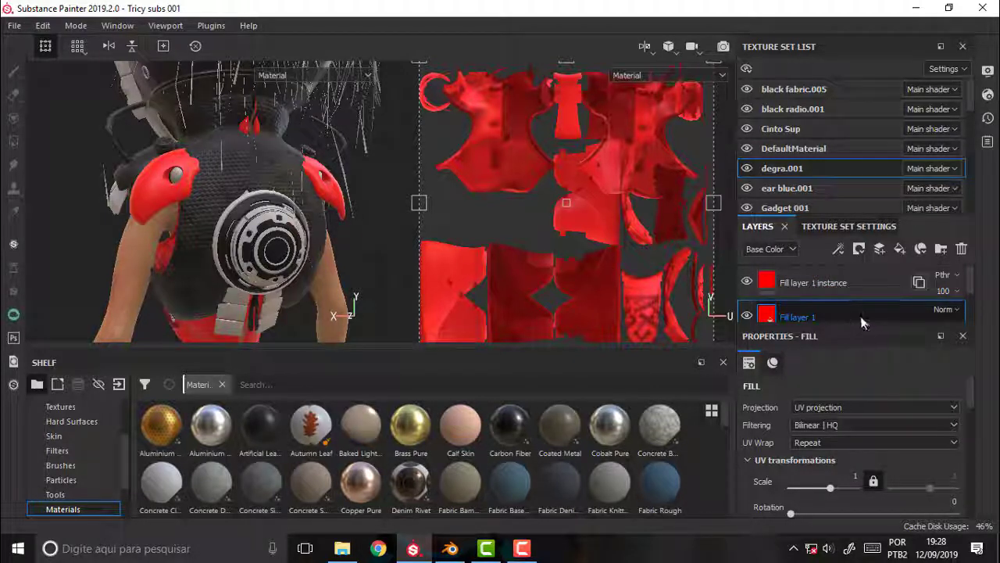
Step: Drag the Layers/Properties splitter down to make the layer stack taller
{"action": "left_click_drag", "start_coordinate": [864, 323], "coordinate": [866, 385]}
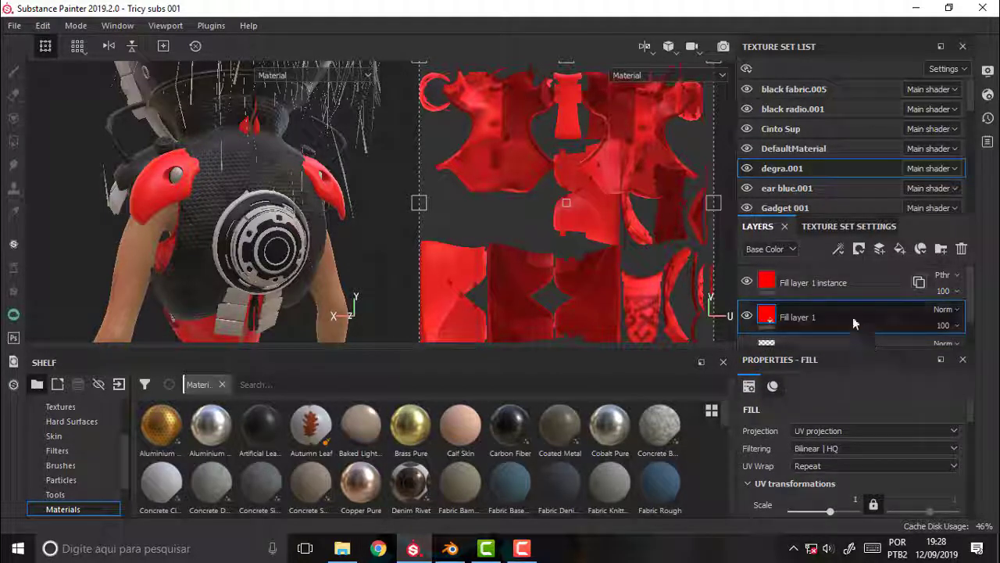
{"action": "scroll", "coordinate": [285, 244], "scroll_direction": "up", "scroll_amount": 2}
{"action": "scroll", "coordinate": [285, 244], "scroll_direction": "down", "scroll_amount": 3}
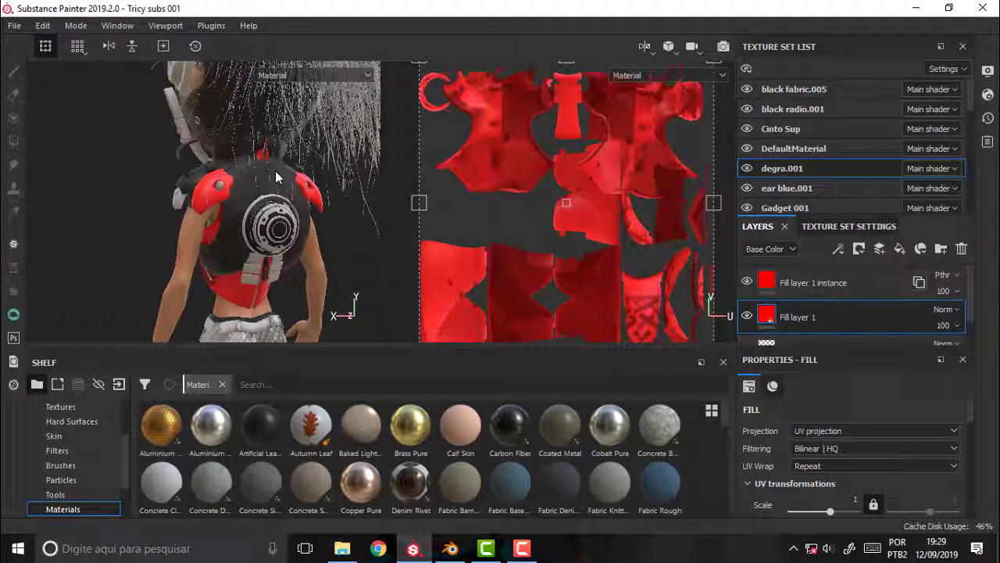
Step: Pan down to the hips and legs, turn to a three-quarter back view, then switch to Blender
{"action": "key", "text": "shift"}
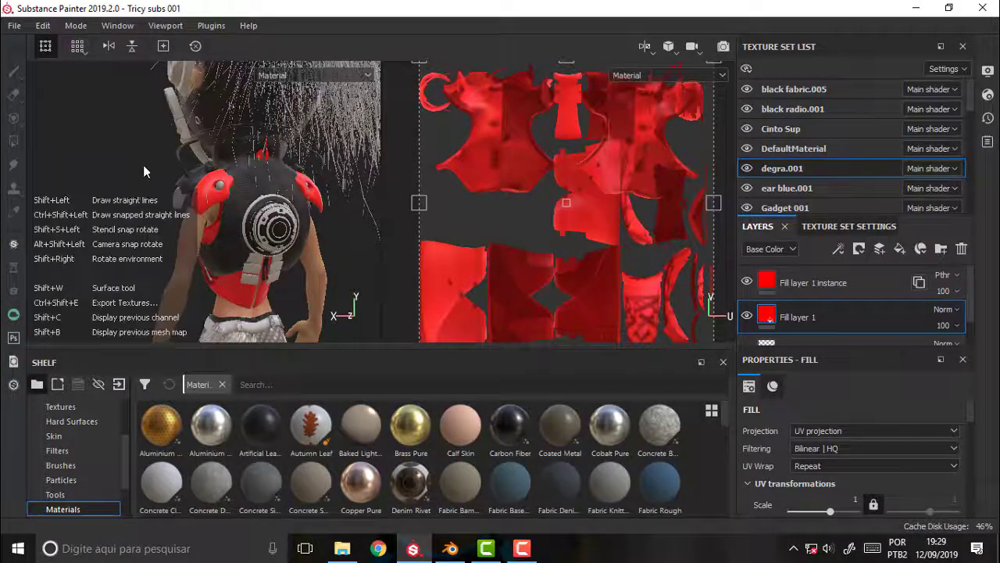
{"action": "mouse_move", "coordinate": [144, 165]}
{"action": "middle_mouse_down"}
{"action": "mouse_move", "coordinate": [143, 23]}
{"action": "mouse_move", "coordinate": [273, 260]}
{"action": "middle_mouse_up"}
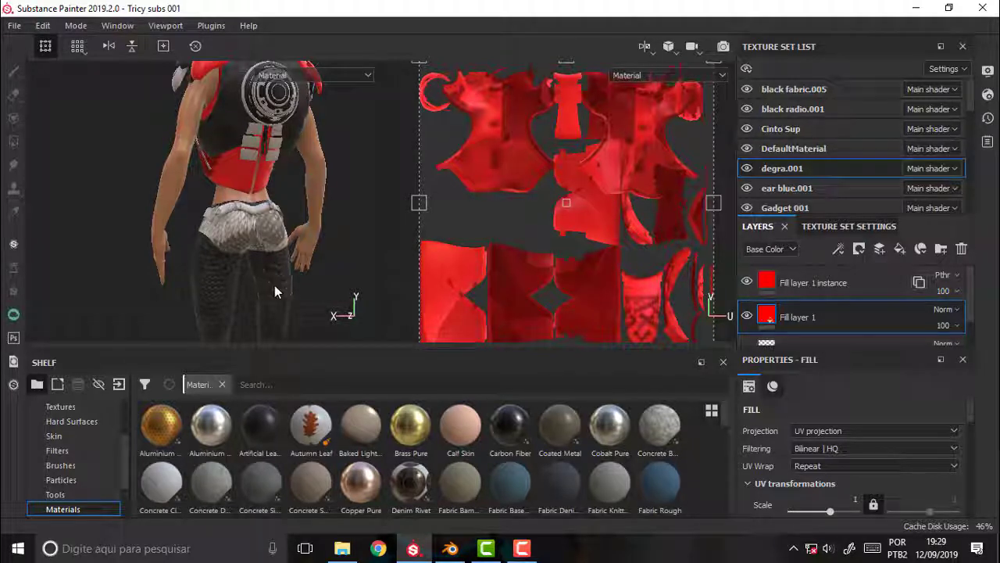
{"action": "scroll", "coordinate": [94, 174], "scroll_direction": "down", "scroll_amount": 3}
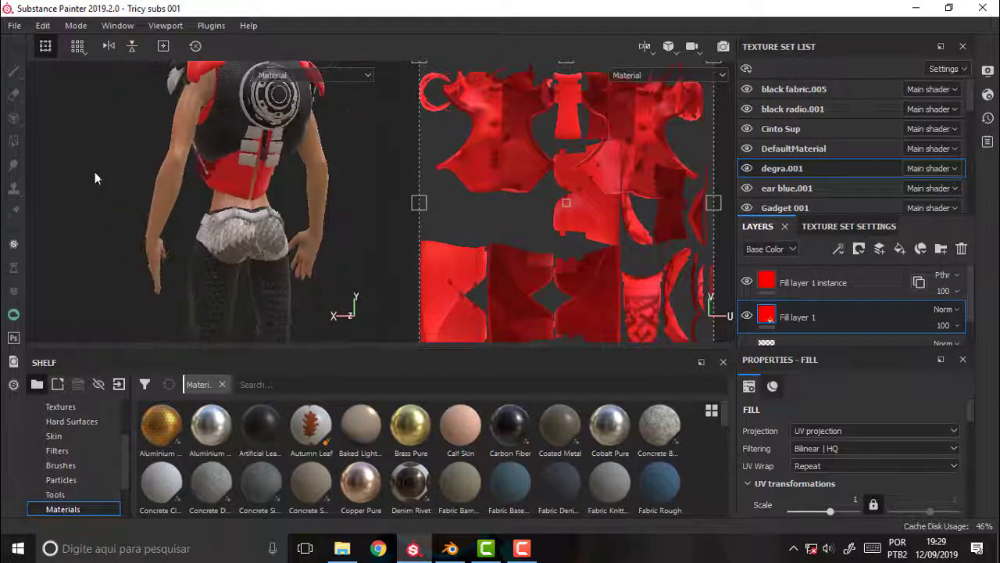
{"action": "left_click_drag", "start_coordinate": [94, 172], "coordinate": [262, 140], "text": "alt"}
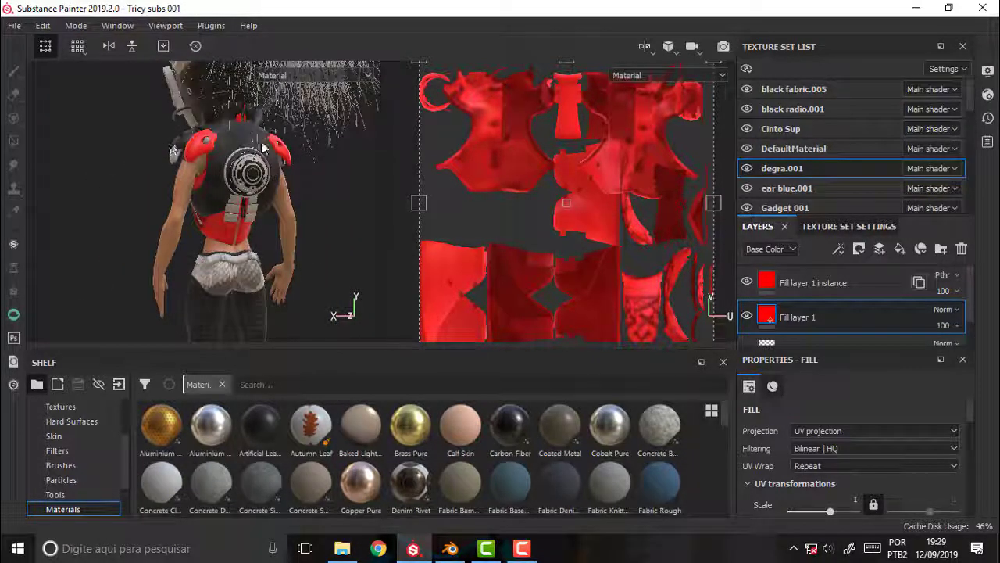
{"action": "left_click", "coordinate": [450, 548]}
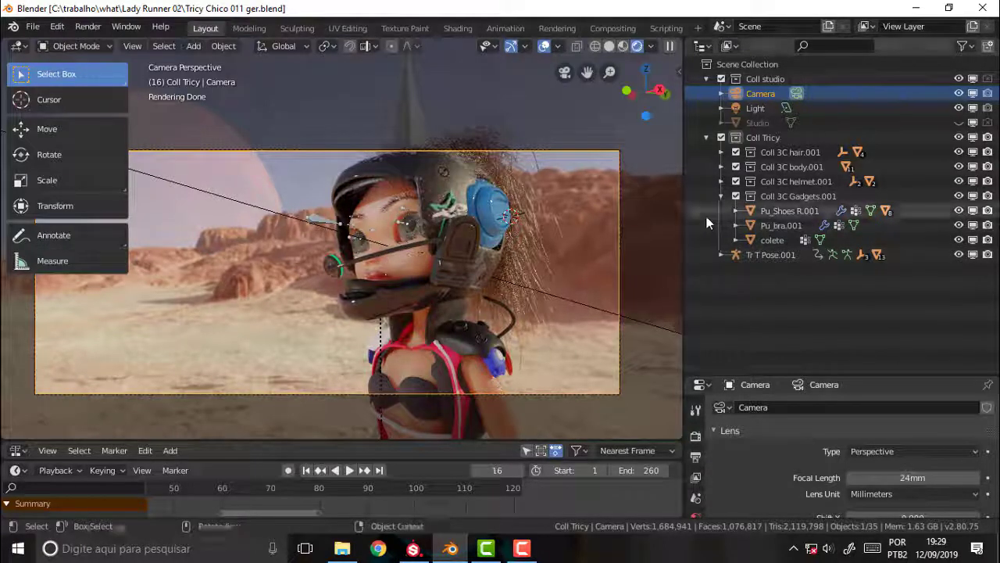
Step: Switch the viewport to Solid shading and leave the camera view to look around the character
{"action": "key", "text": "z"}
{"action": "left_click", "coordinate": [600, 197]}
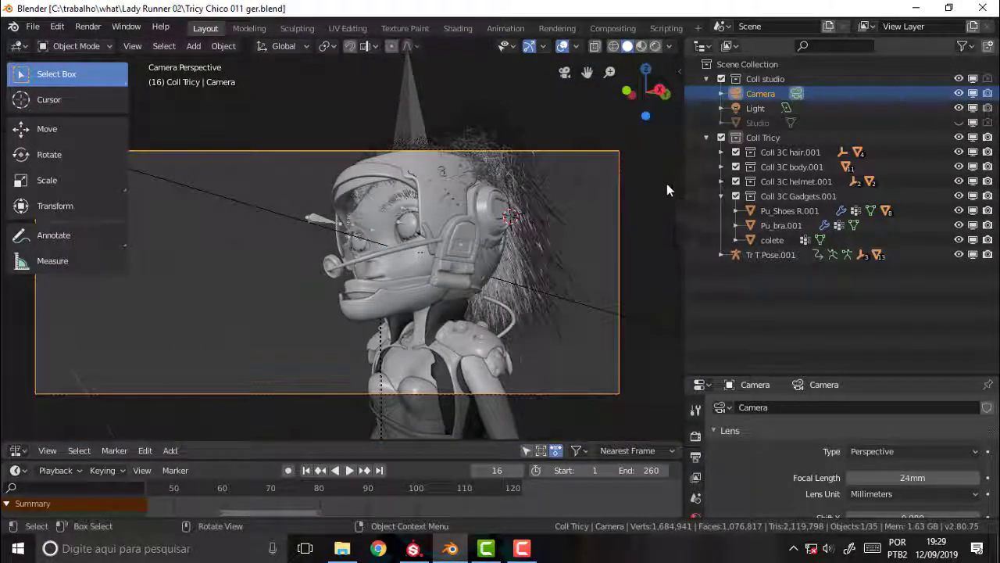
{"action": "middle_click_drag", "start_coordinate": [664, 182], "coordinate": [659, 181]}
{"action": "scroll", "coordinate": [627, 192], "scroll_direction": "down", "scroll_amount": 5}
{"action": "scroll", "coordinate": [627, 192], "scroll_direction": "up", "scroll_amount": 5}
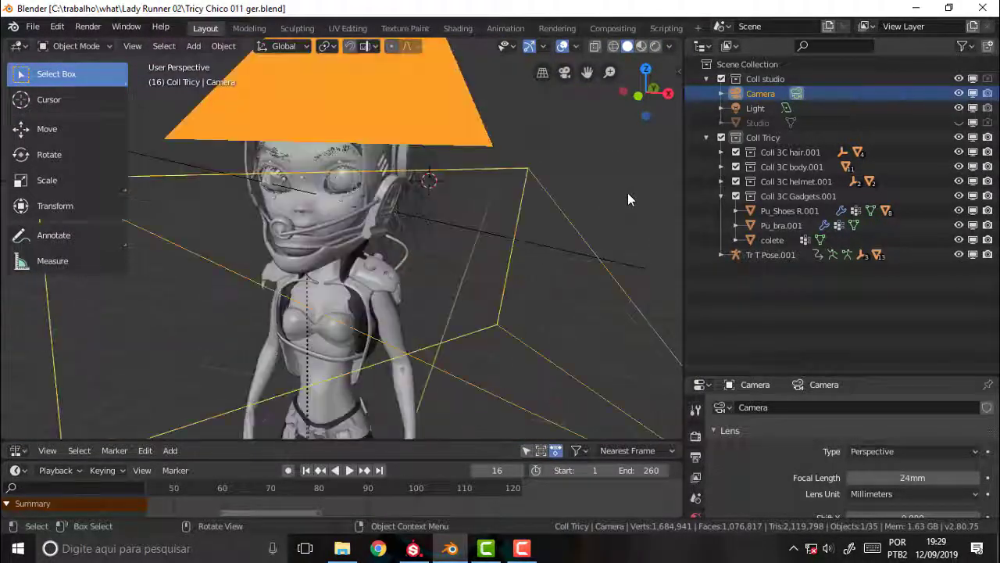
{"action": "scroll", "coordinate": [628, 193], "scroll_direction": "up", "scroll_amount": 3}
{"action": "middle_click_drag", "start_coordinate": [629, 191], "coordinate": [538, 154]}
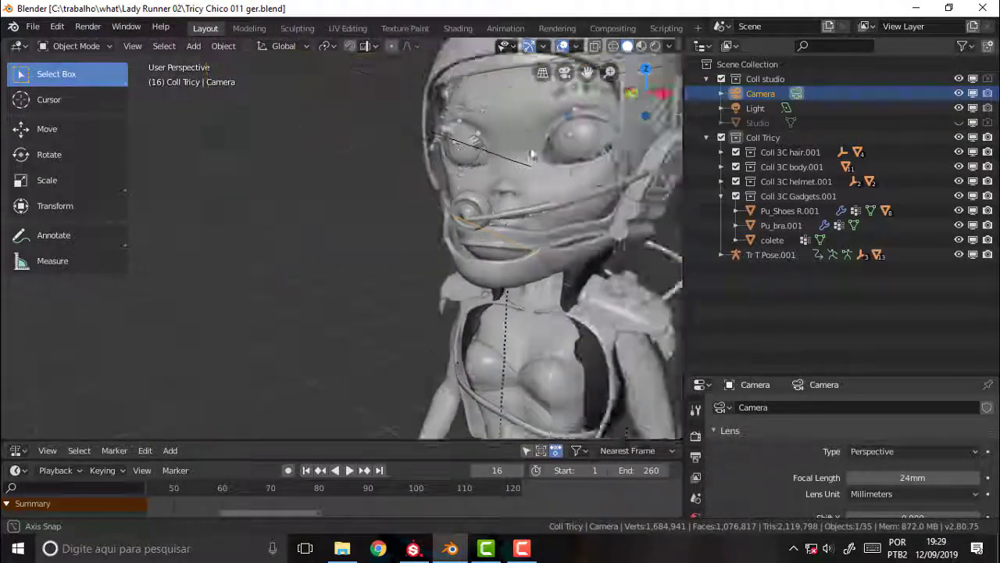
{"action": "middle_click_drag", "start_coordinate": [539, 154], "coordinate": [549, 159]}
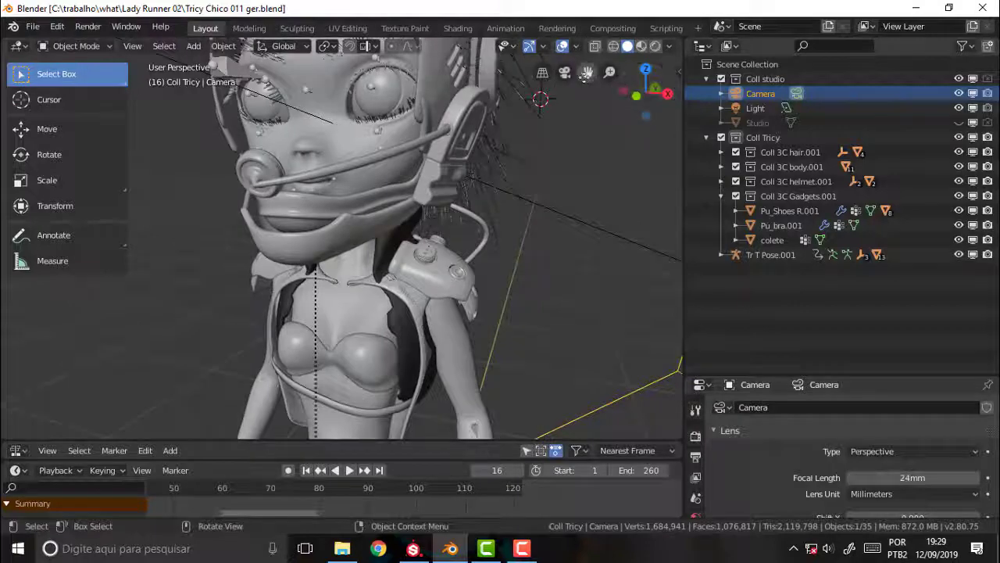
{"action": "left_click_drag", "start_coordinate": [586, 71], "coordinate": [587, 31]}
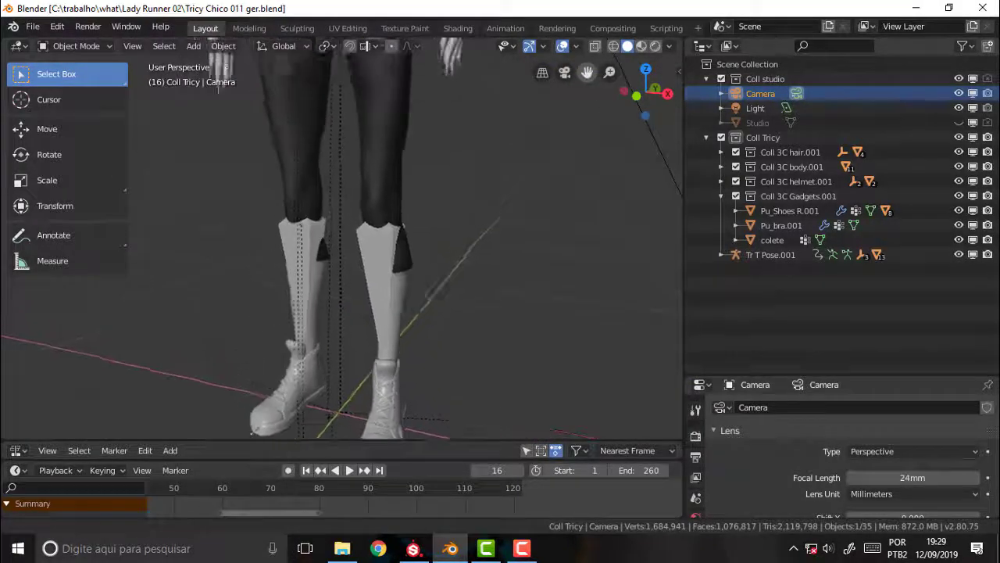
{"action": "left_click_drag", "start_coordinate": [587, 72], "coordinate": [577, 98]}
{"action": "key", "text": "KP_0"}
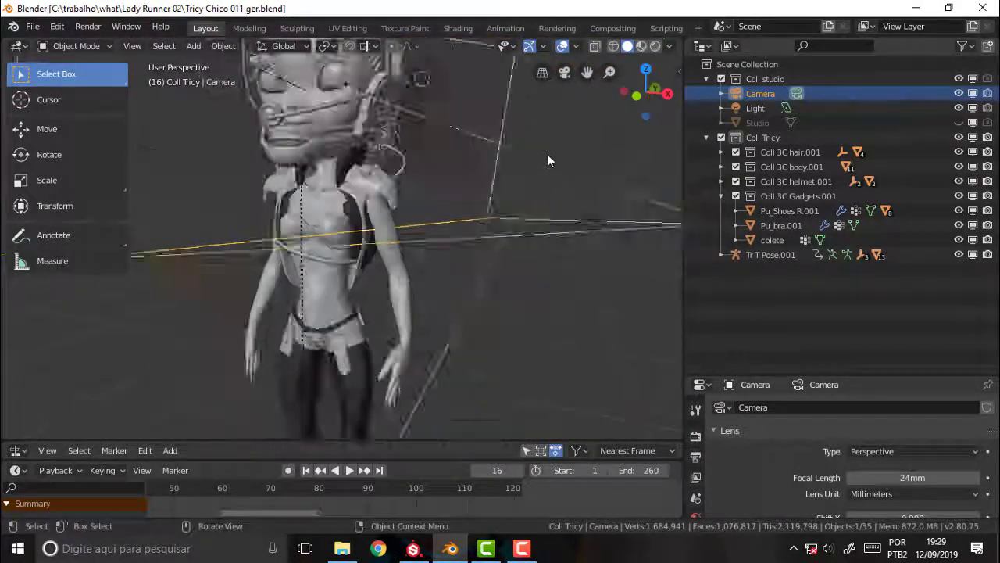
{"action": "key", "text": "KP_0"}
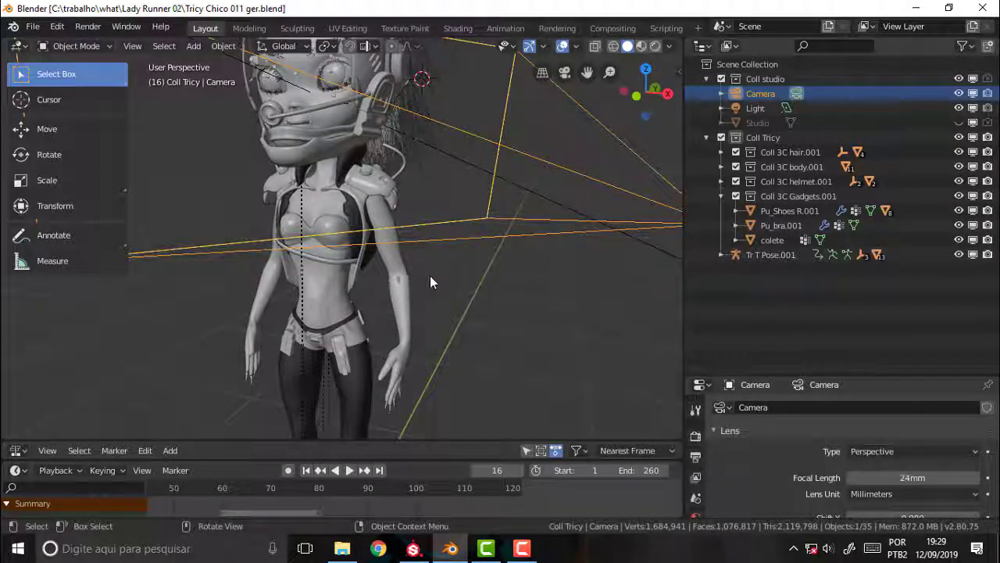
Step: Zoom in and select the left shoulder pad, Pu_shoulder L.001
{"action": "scroll", "coordinate": [436, 233], "scroll_direction": "down", "scroll_amount": 4}
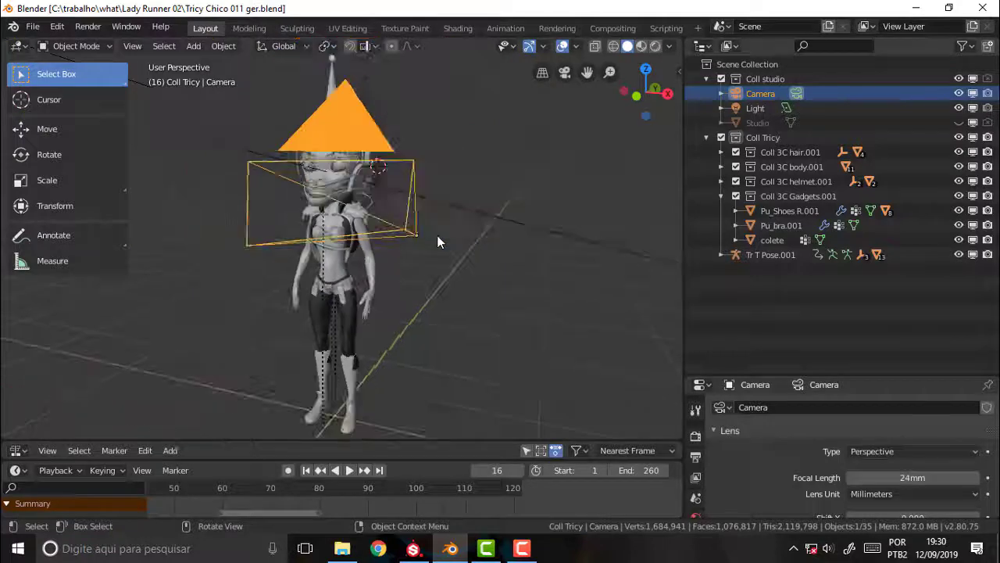
{"action": "scroll", "coordinate": [437, 235], "scroll_direction": "up", "scroll_amount": 4}
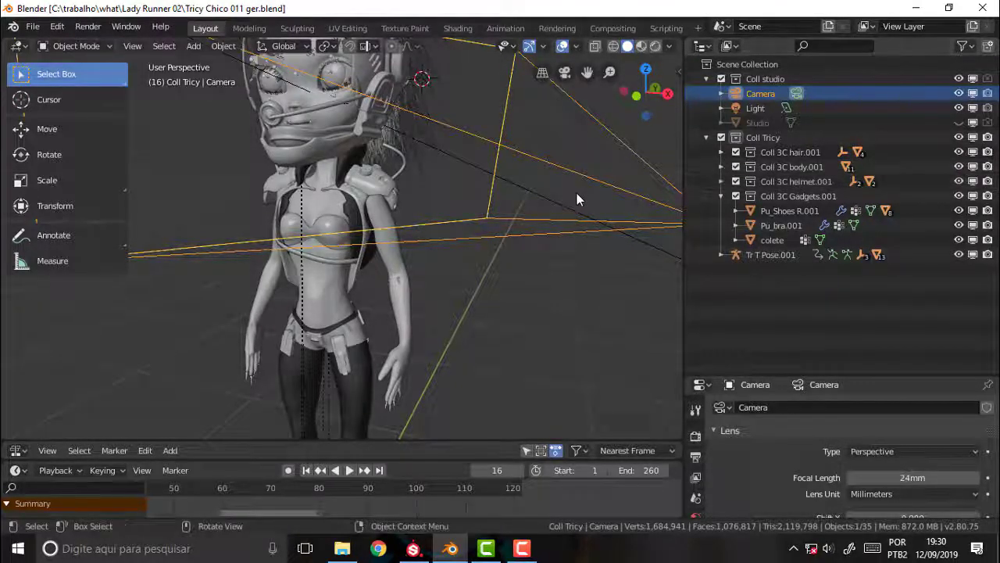
{"action": "scroll", "coordinate": [444, 181], "scroll_direction": "up", "scroll_amount": 8}
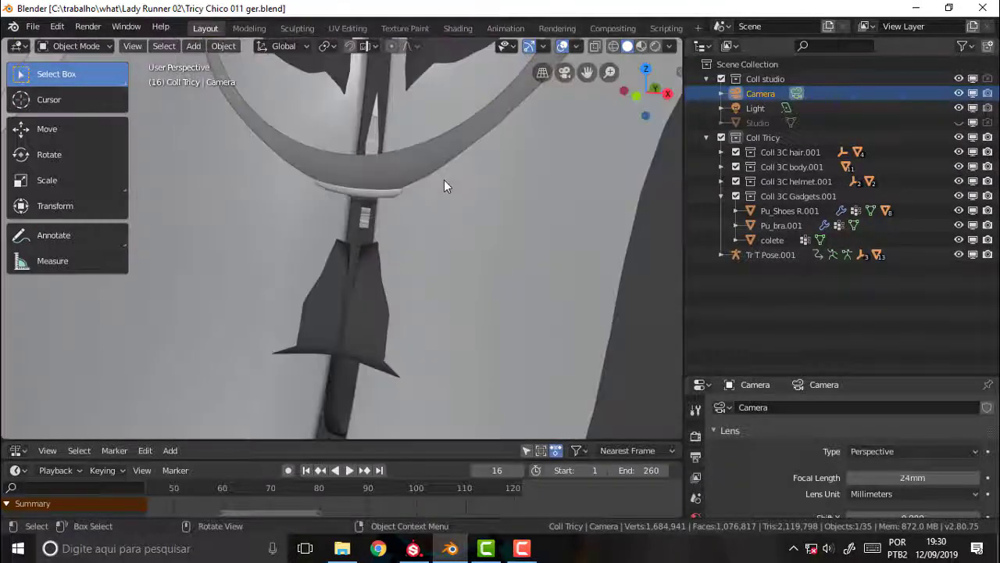
{"action": "scroll", "coordinate": [444, 180], "scroll_direction": "down", "scroll_amount": 5}
{"action": "scroll", "coordinate": [444, 179], "scroll_direction": "up", "scroll_amount": 3}
{"action": "scroll", "coordinate": [444, 178], "scroll_direction": "down", "scroll_amount": 3}
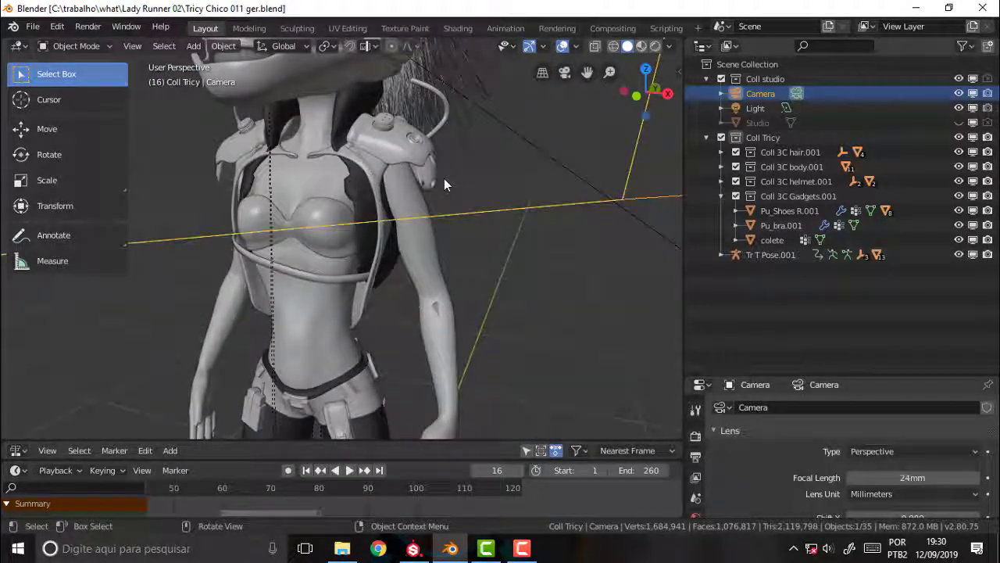
{"action": "left_click", "coordinate": [435, 154]}
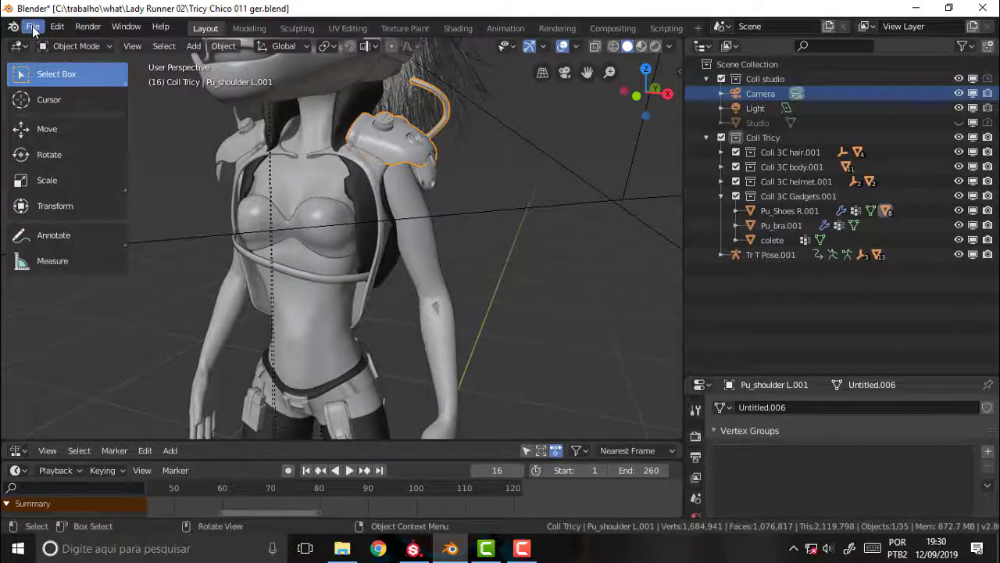
Step: Check the File > Export formats, then switch to Substance Painter and back to Blender
{"action": "left_click", "coordinate": [33, 29]}
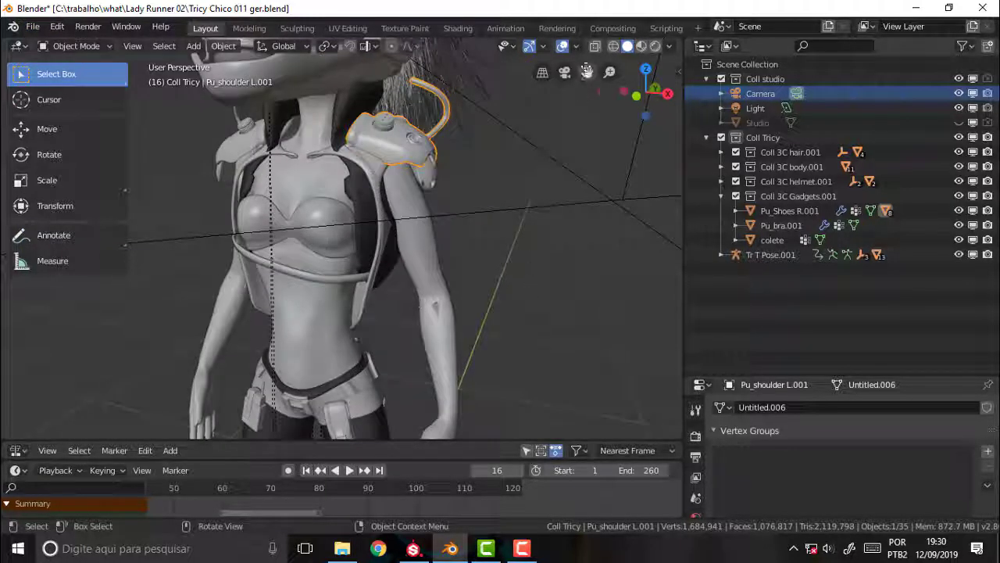
{"action": "mouse_move", "coordinate": [587, 73]}
{"action": "left_mouse_down"}
{"action": "mouse_move", "coordinate": [586, 47]}
{"action": "mouse_move", "coordinate": [587, 101]}
{"action": "mouse_move", "coordinate": [587, 66]}
{"action": "left_mouse_up"}
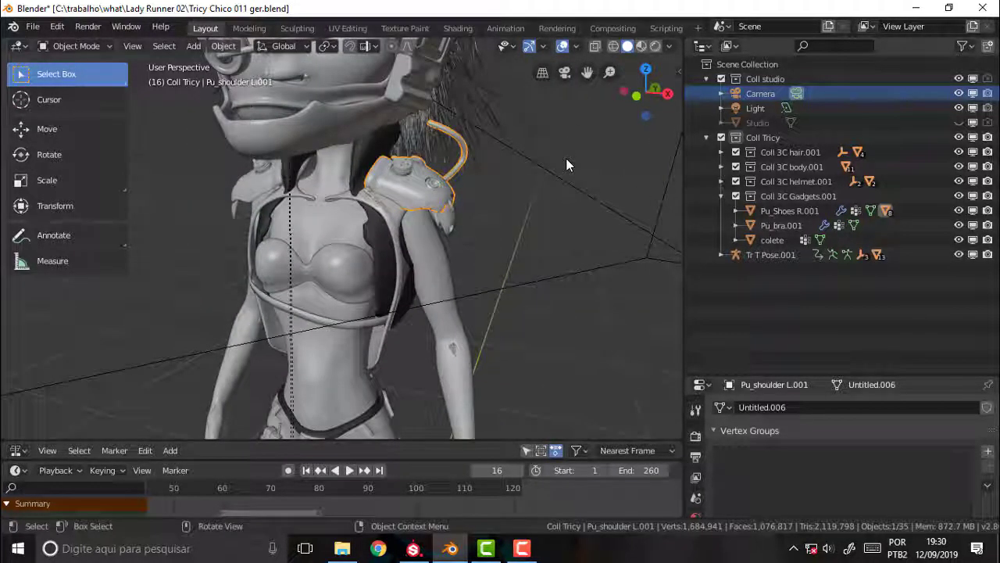
{"action": "left_click", "coordinate": [413, 548]}
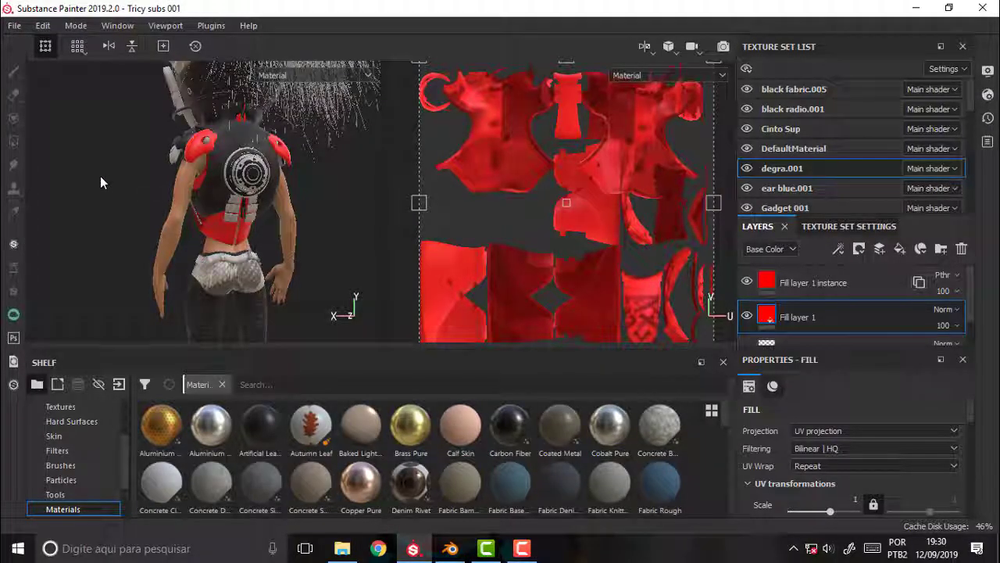
{"action": "left_click", "coordinate": [450, 548]}
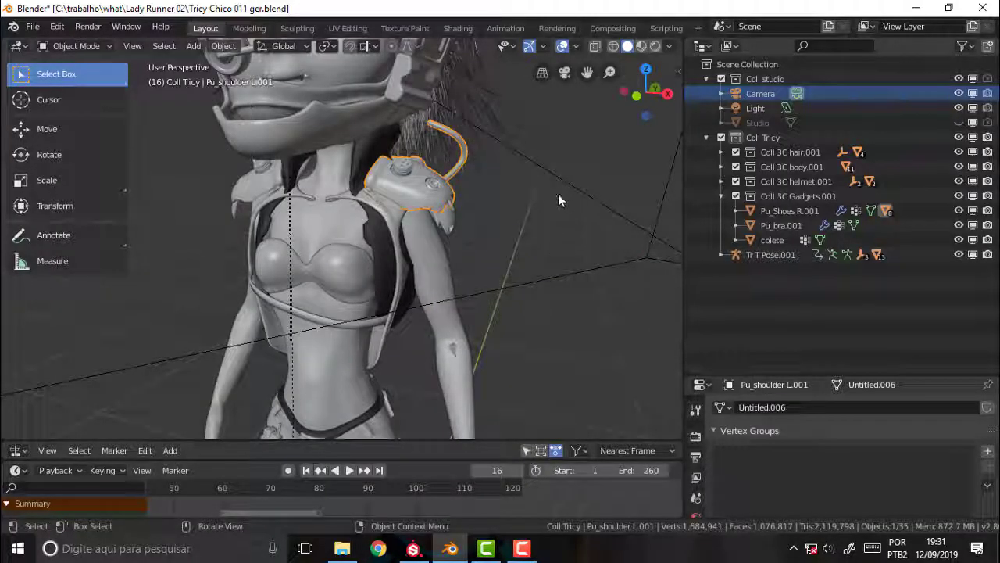
Step: Select the black vest colete, isolate it, and view it from the left side and front
{"action": "mouse_move", "coordinate": [566, 175]}
{"action": "middle_mouse_down"}
{"action": "mouse_move", "coordinate": [308, 186]}
{"action": "mouse_move", "coordinate": [507, 189]}
{"action": "middle_mouse_up"}
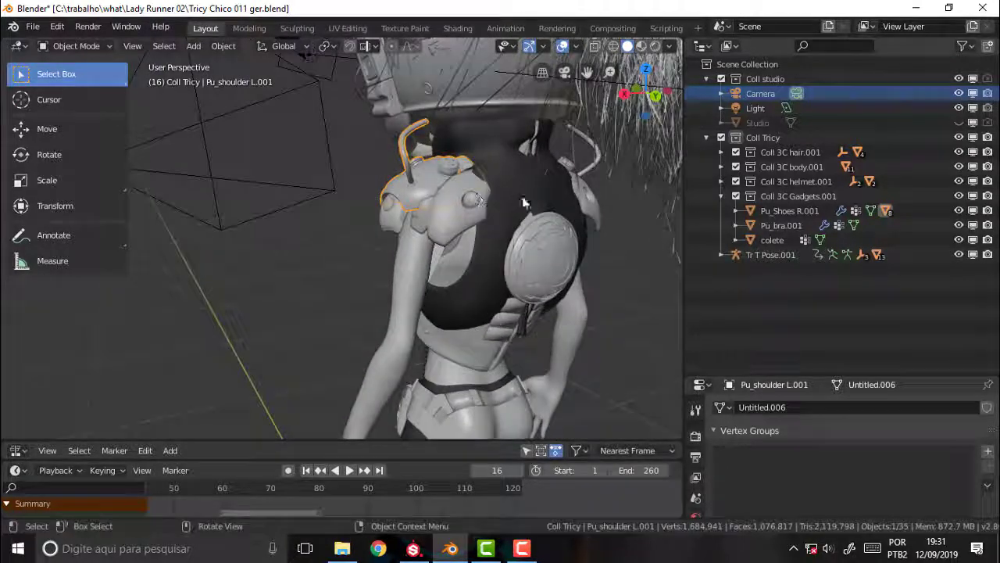
{"action": "left_click", "coordinate": [507, 188]}
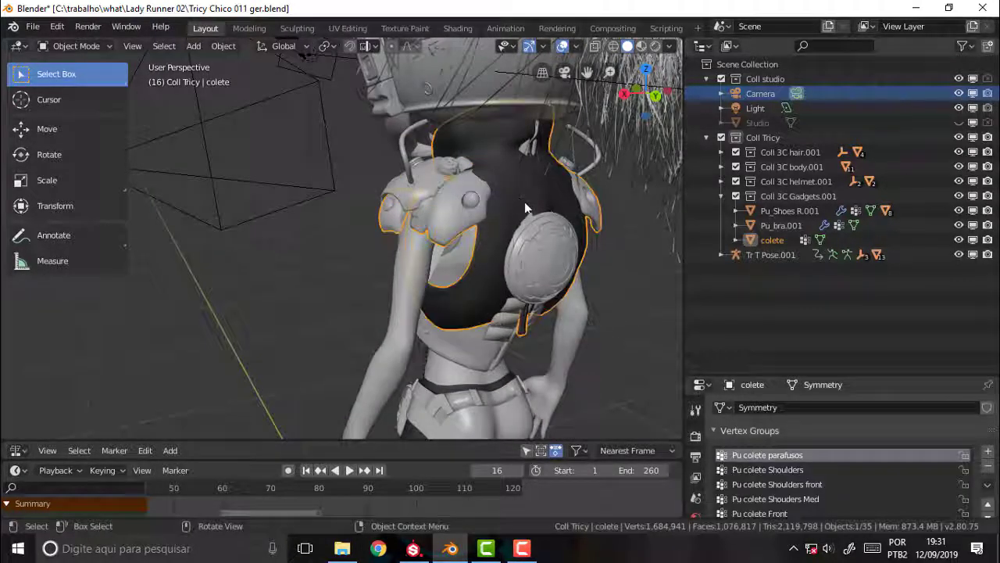
{"action": "key", "text": "KP_Divide"}
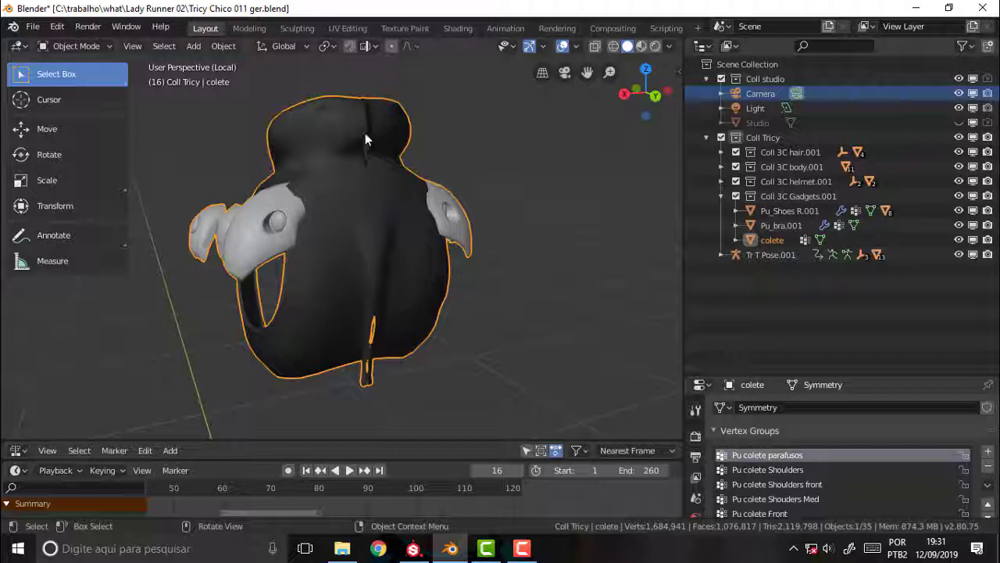
{"action": "scroll", "coordinate": [514, 182], "scroll_direction": "up", "scroll_amount": 1}
{"action": "scroll", "coordinate": [515, 177], "scroll_direction": "up", "scroll_amount": 1}
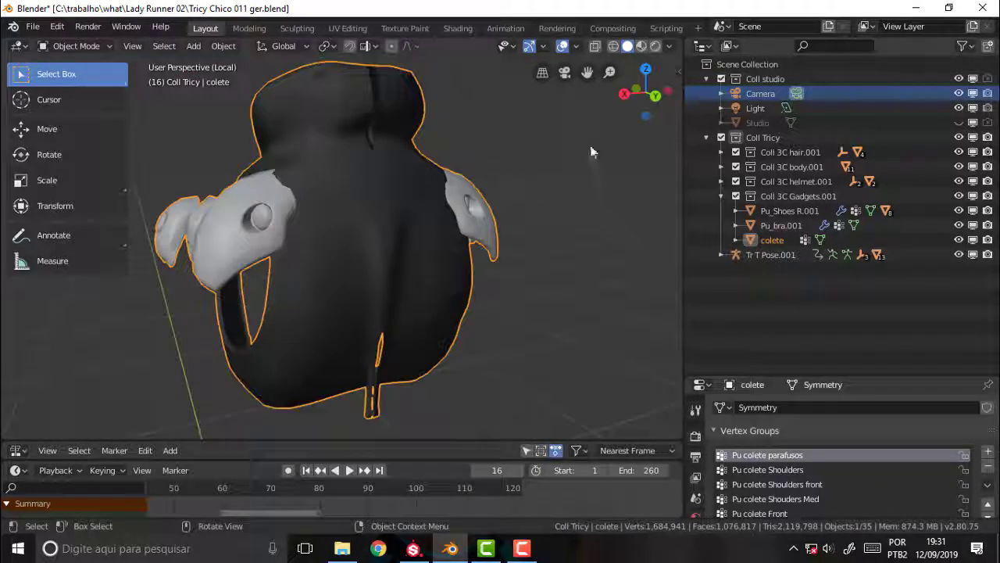
{"action": "middle_click_drag", "start_coordinate": [573, 157], "coordinate": [543, 161], "text": "alt"}
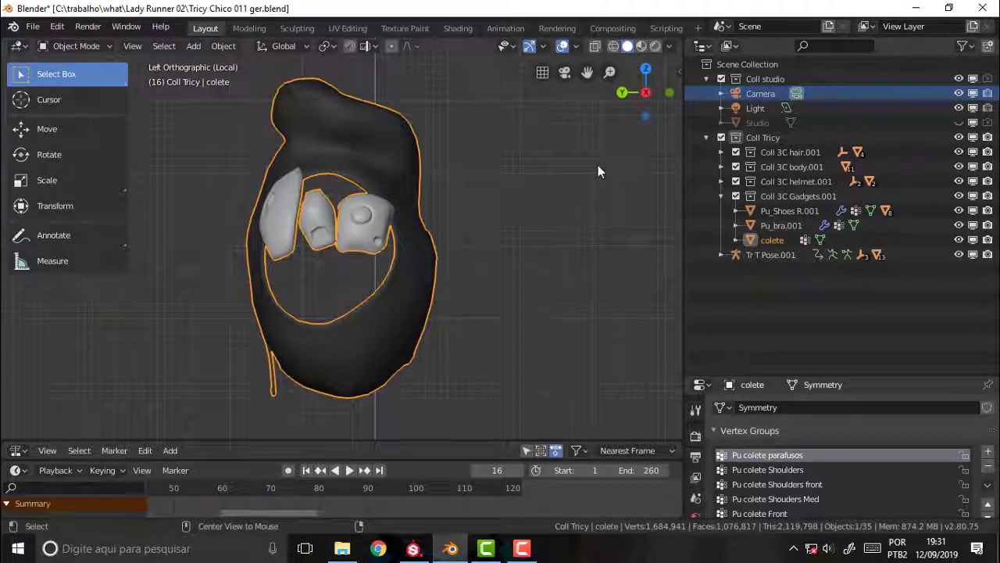
{"action": "mouse_move", "coordinate": [614, 163]}
{"action": "middle_mouse_down", "text": "alt"}
{"action": "mouse_move", "coordinate": [547, 180]}
{"action": "mouse_move", "coordinate": [516, 210]}
{"action": "mouse_move", "coordinate": [422, 207]}
{"action": "middle_mouse_up", "text": "alt"}
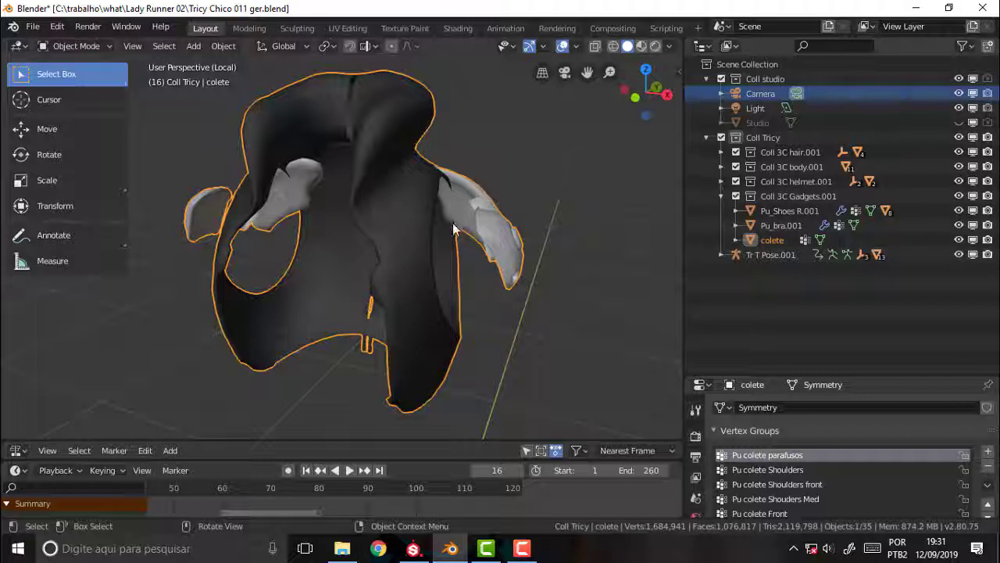
Step: Open the interaction mode list and reframe the view on the vest's neck opening and front
{"action": "left_click", "coordinate": [74, 46]}
{"action": "scroll", "coordinate": [534, 165], "scroll_direction": "up", "scroll_amount": 1}
{"action": "scroll", "coordinate": [533, 163], "scroll_direction": "up", "scroll_amount": 1}
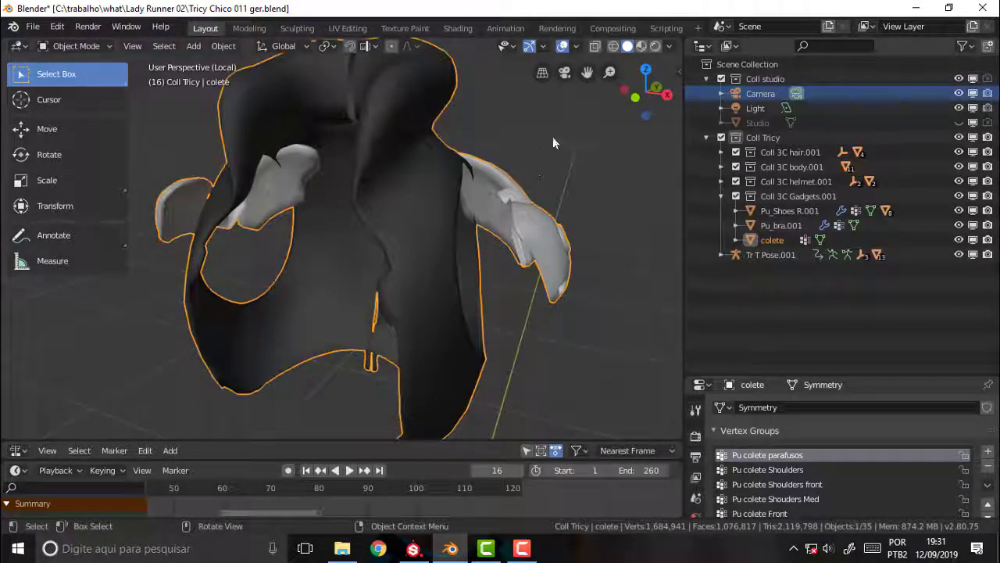
{"action": "left_click_drag", "start_coordinate": [586, 72], "coordinate": [579, 84]}
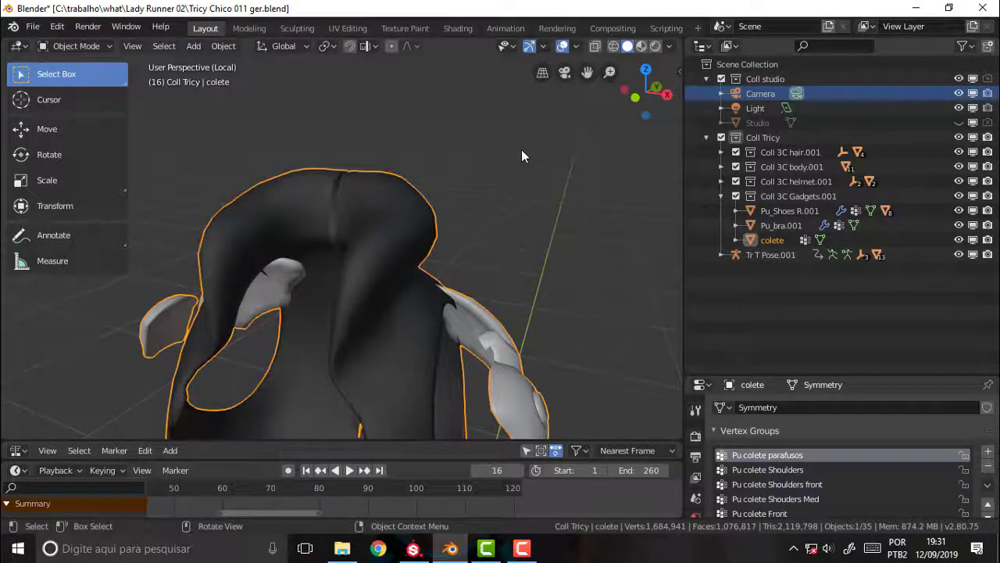
{"action": "mouse_move", "coordinate": [521, 156]}
{"action": "middle_mouse_down"}
{"action": "mouse_move", "coordinate": [190, 133]}
{"action": "mouse_move", "coordinate": [514, 150]}
{"action": "middle_mouse_up"}
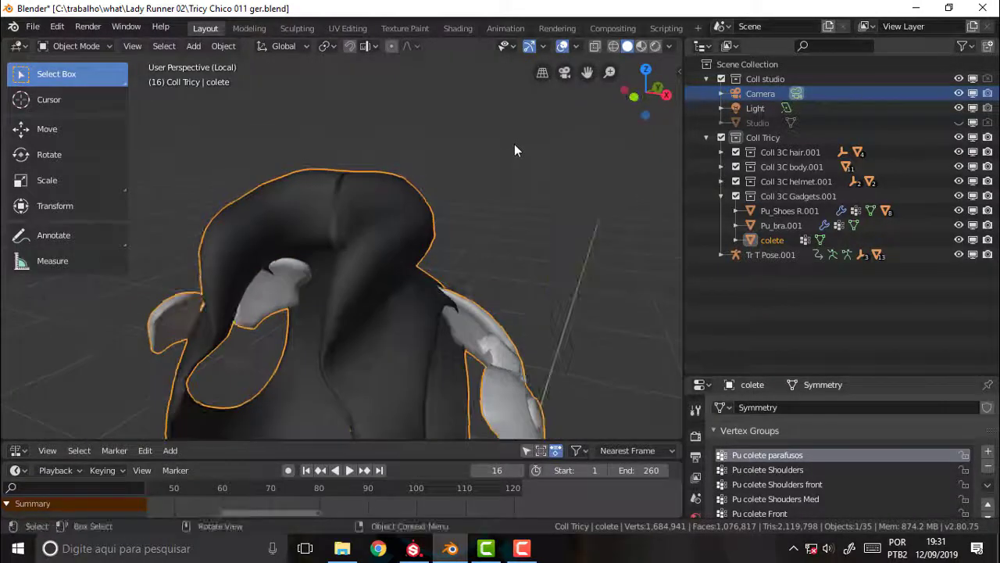
{"action": "left_click_drag", "start_coordinate": [587, 72], "coordinate": [613, 15]}
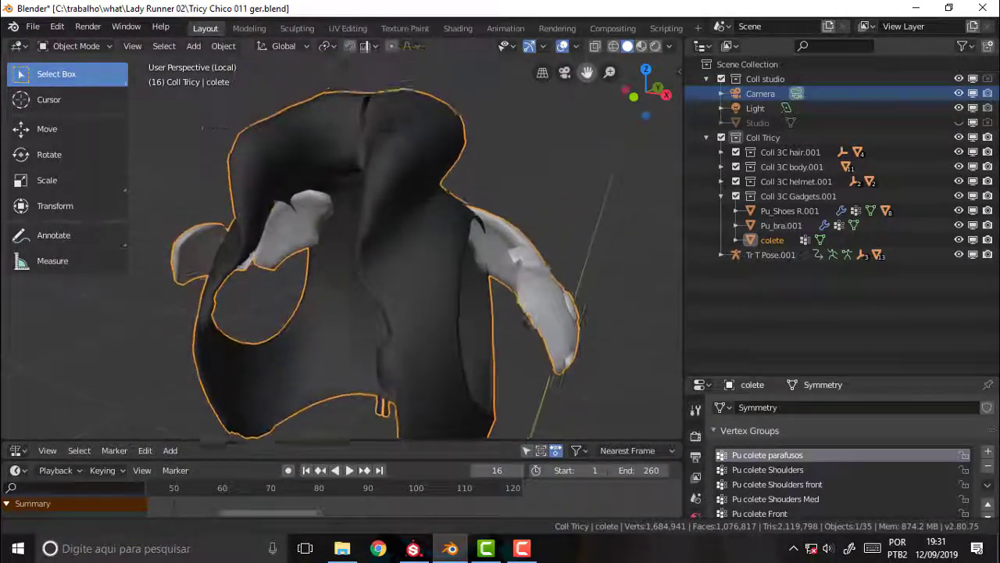
{"action": "left_click_drag", "start_coordinate": [587, 71], "coordinate": [470, 192]}
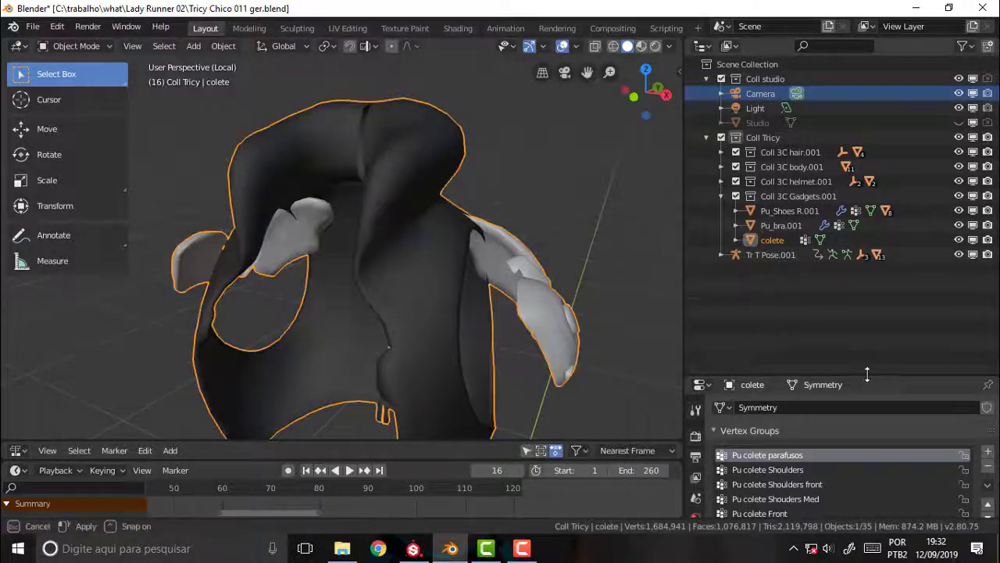
Step: Drag the Outliner–Properties border up to enlarge the Properties editor
{"action": "left_click_drag", "start_coordinate": [868, 378], "coordinate": [867, 275]}
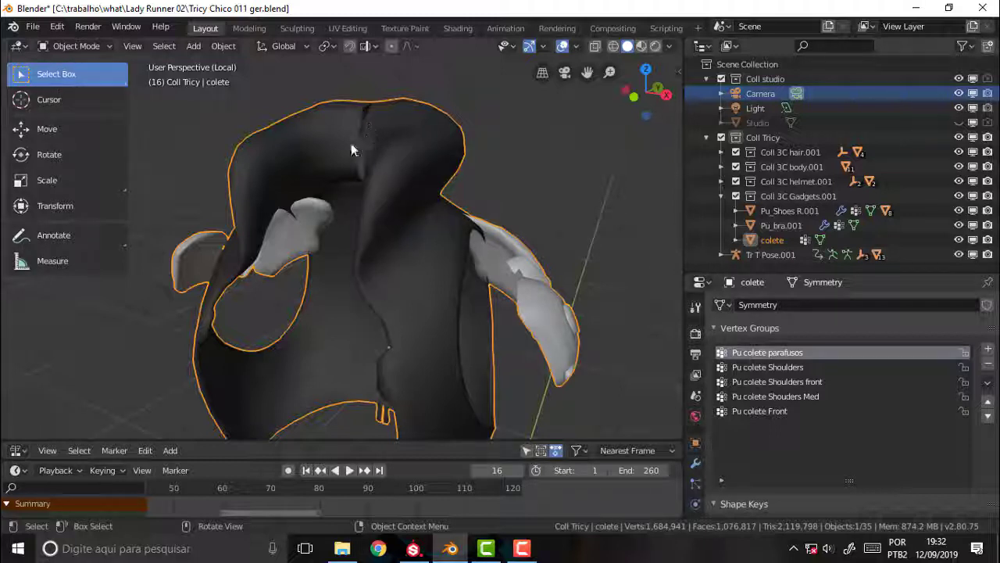
{"action": "scroll", "coordinate": [522, 225], "scroll_direction": "up", "scroll_amount": 3}
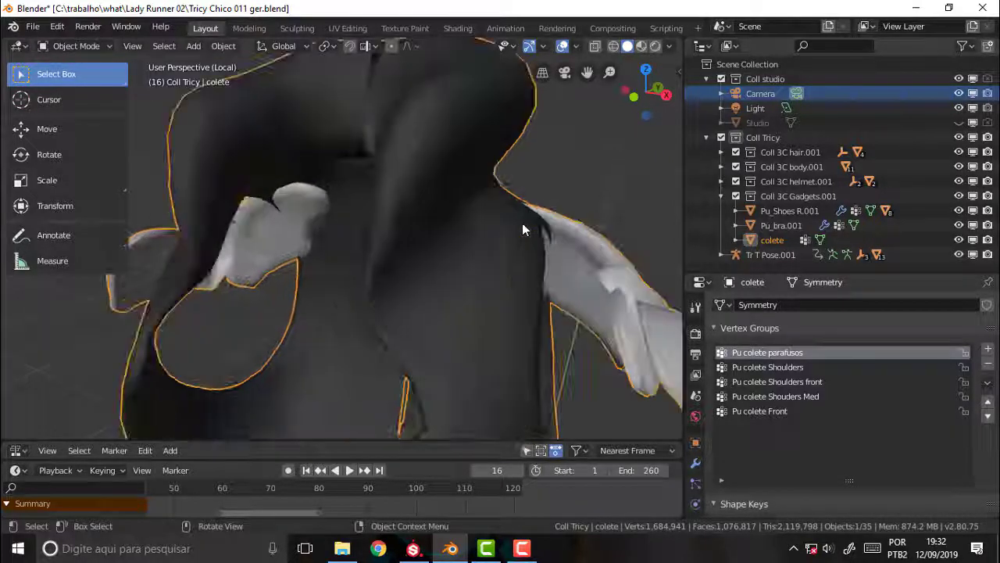
{"action": "mouse_move", "coordinate": [591, 139]}
{"action": "middle_mouse_down"}
{"action": "mouse_move", "coordinate": [275, 250]}
{"action": "mouse_move", "coordinate": [258, 219]}
{"action": "mouse_move", "coordinate": [285, 203]}
{"action": "middle_mouse_up"}
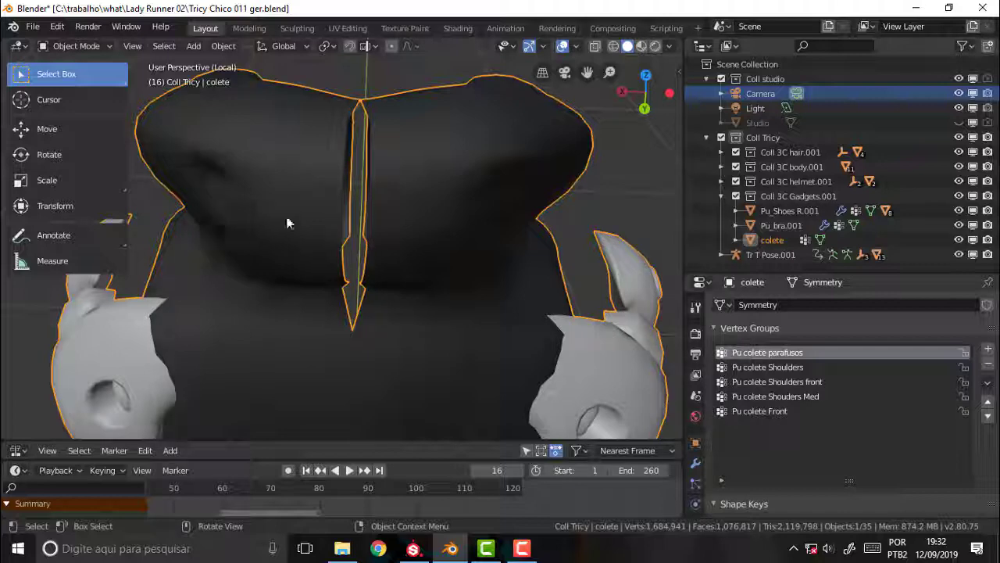
Step: Enter Edit Mode and merge the selected top seam vertices At Center
{"action": "key", "text": "Tab"}
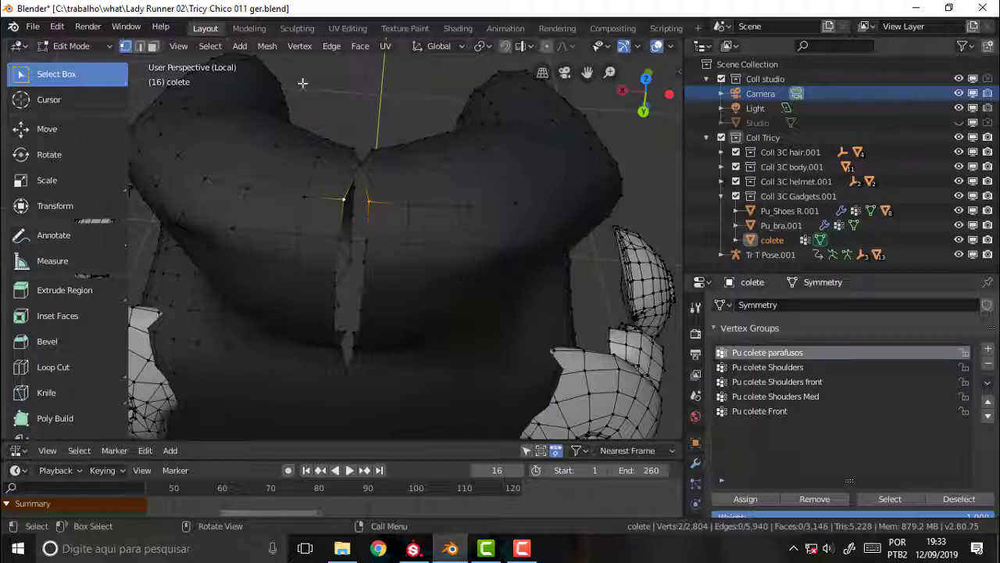
{"action": "right_click", "coordinate": [344, 85]}
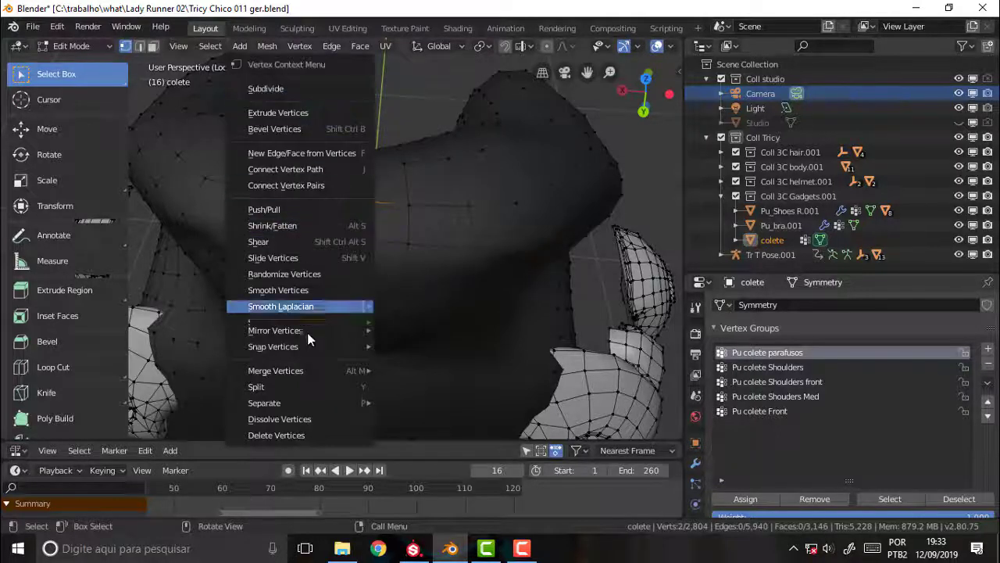
{"action": "mouse_move", "coordinate": [275, 370]}
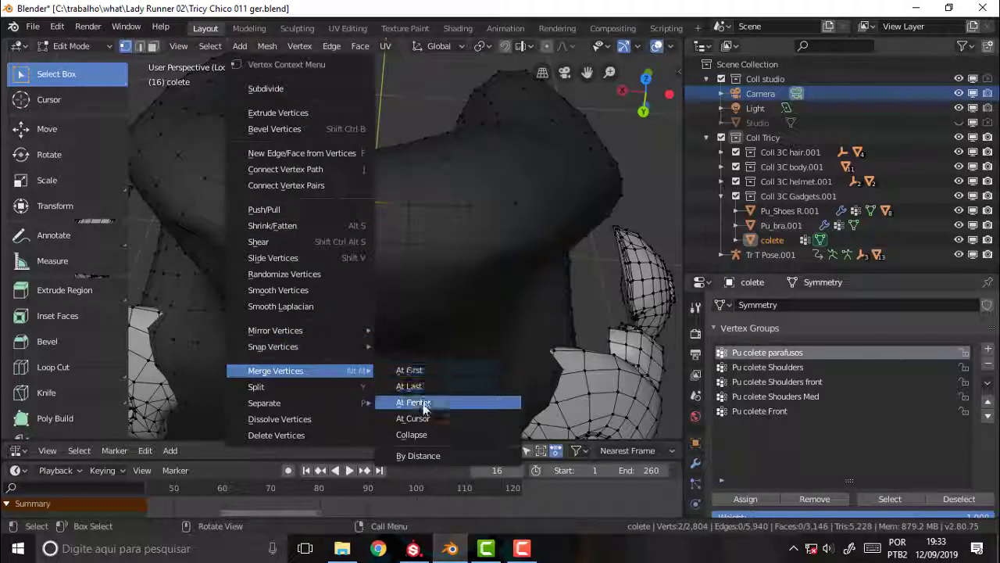
{"action": "left_click", "coordinate": [423, 403]}
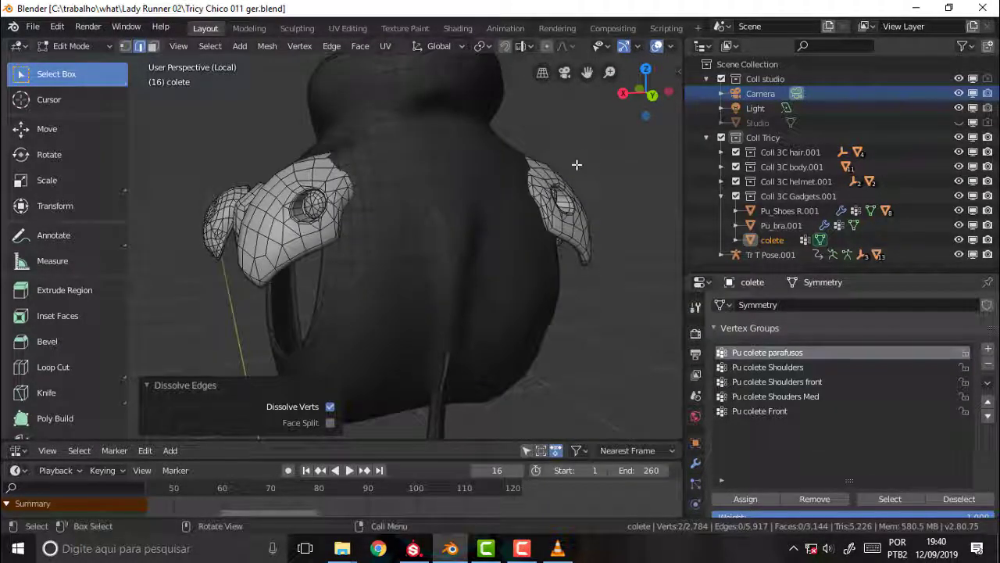
Step: Select the vertices of the Pu colete parafusos vertex group
{"action": "mouse_move", "coordinate": [580, 148]}
{"action": "middle_mouse_down"}
{"action": "mouse_move", "coordinate": [594, 167]}
{"action": "mouse_move", "coordinate": [529, 163]}
{"action": "mouse_move", "coordinate": [607, 169]}
{"action": "middle_mouse_up"}
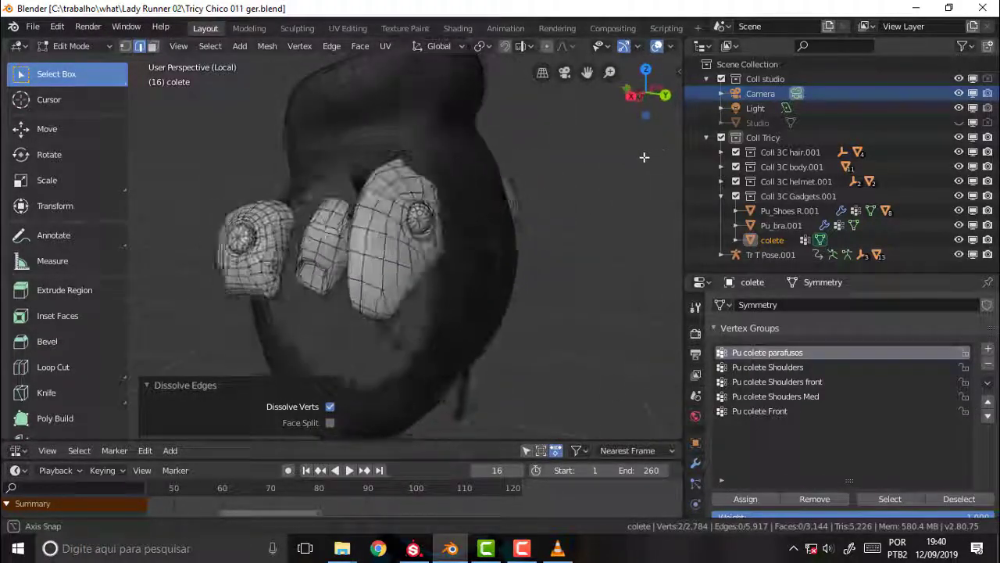
{"action": "scroll", "coordinate": [612, 172], "scroll_direction": "up", "scroll_amount": 3}
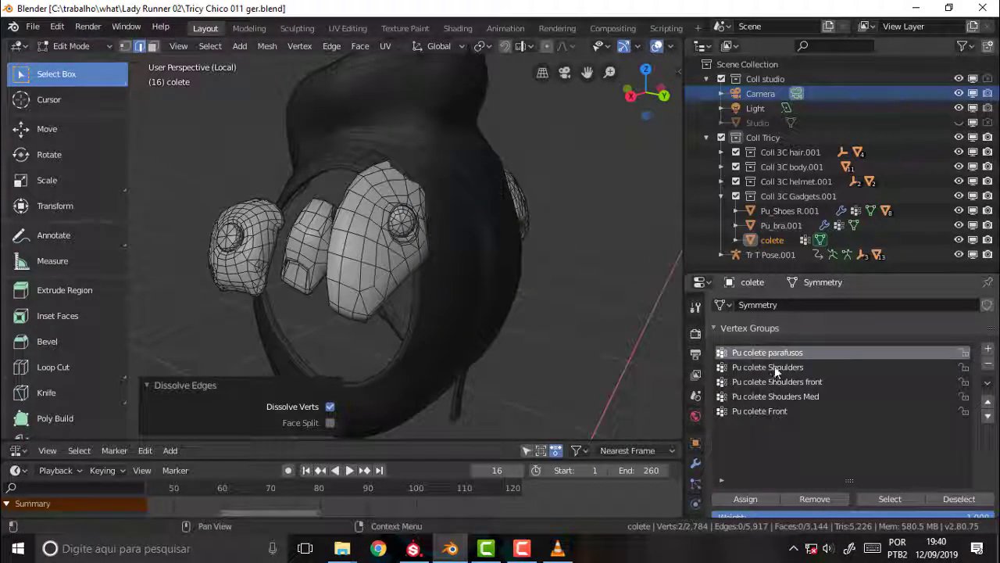
{"action": "left_click", "coordinate": [907, 498]}
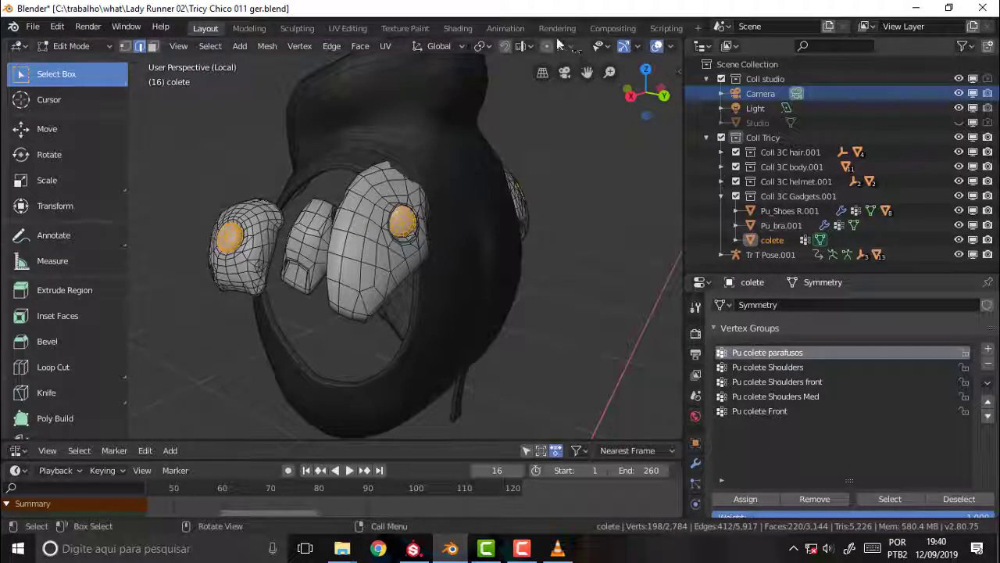
Step: Switch to the UV Editing workspace and put the vest into Vertex Paint mode
{"action": "left_click", "coordinate": [347, 29]}
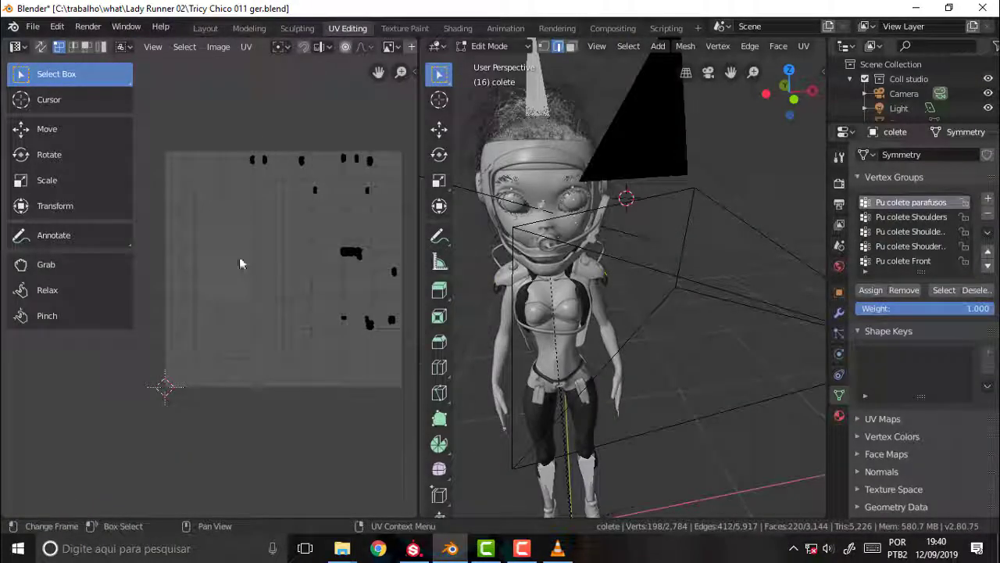
{"action": "middle_click_drag", "start_coordinate": [786, 159], "coordinate": [515, 146]}
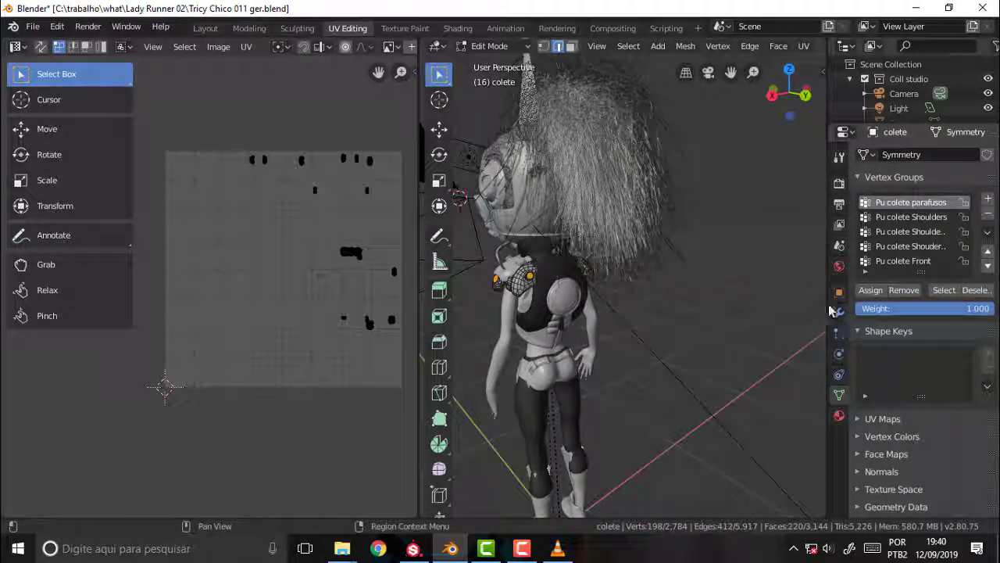
{"action": "left_click", "coordinate": [492, 46]}
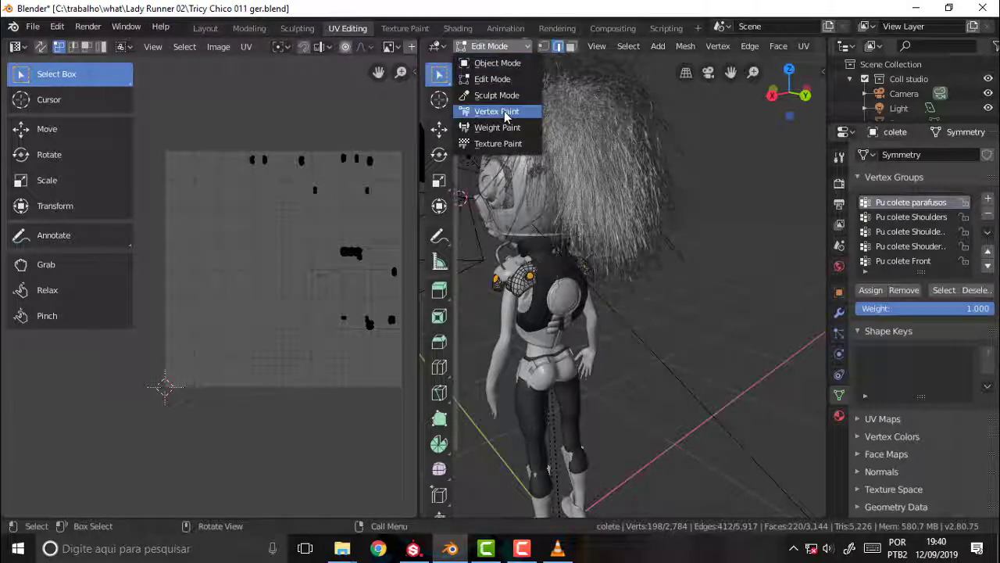
{"action": "left_click", "coordinate": [503, 111]}
{"action": "left_click", "coordinate": [493, 46]}
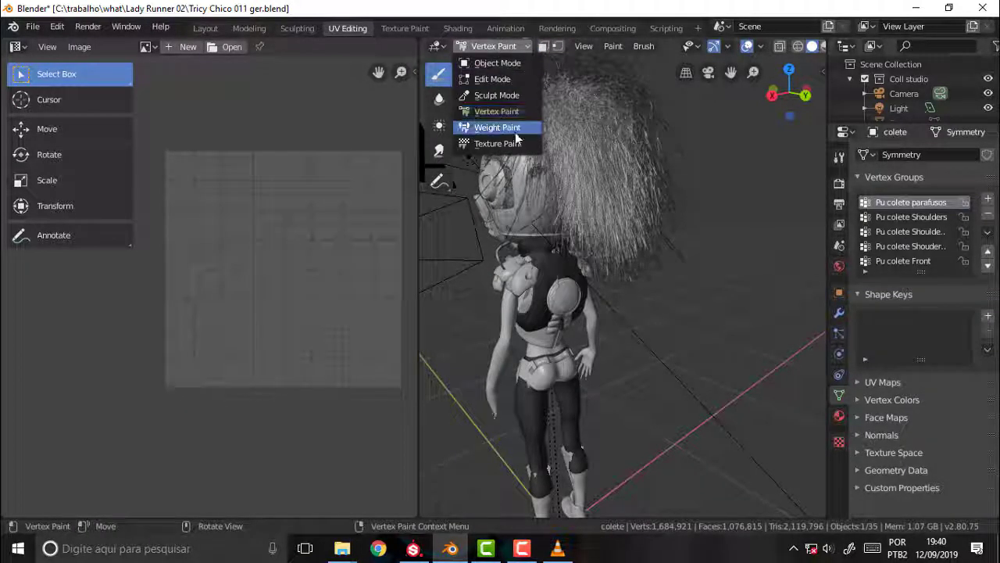
{"action": "left_click", "coordinate": [500, 113]}
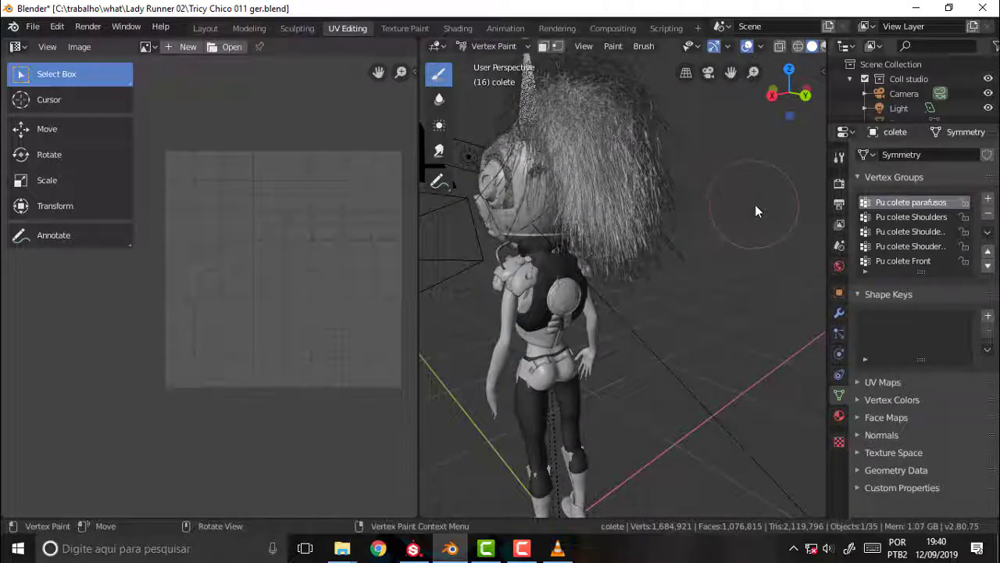
Step: Reframe on the helmet and back, briefly showing the vest's vertex colour layers
{"action": "scroll", "coordinate": [754, 201], "scroll_direction": "up", "scroll_amount": 4}
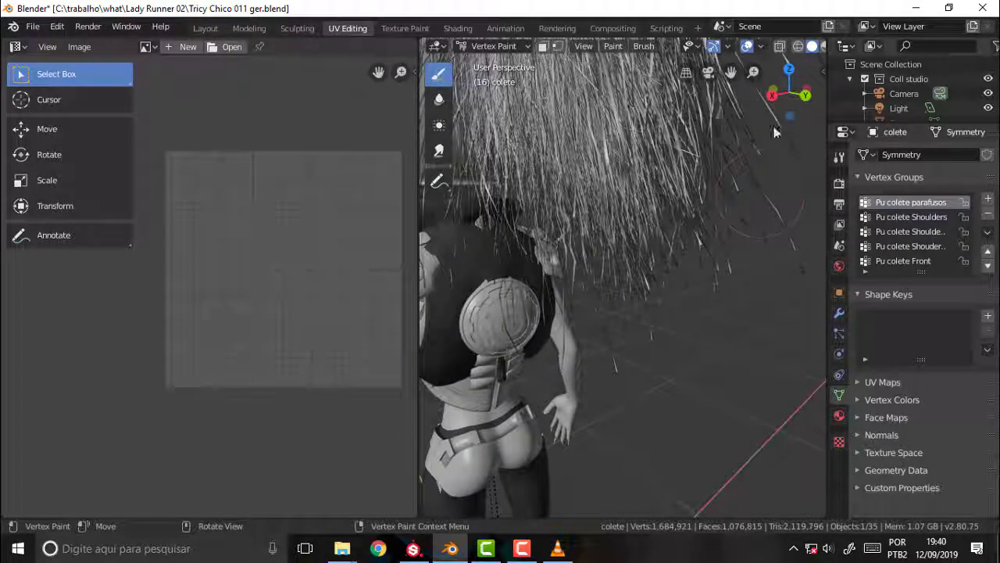
{"action": "middle_click_drag", "start_coordinate": [775, 132], "coordinate": [863, 205], "text": "shift"}
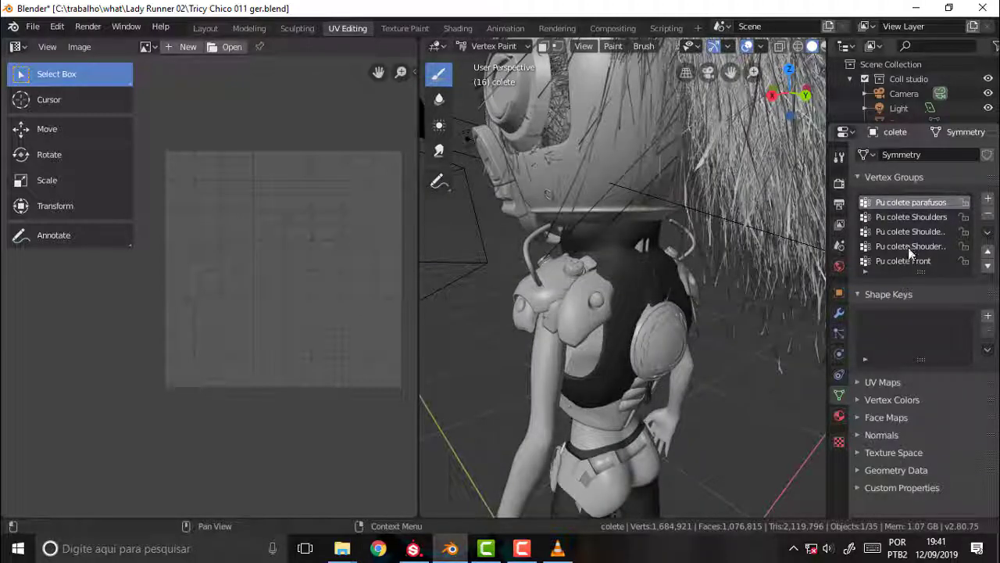
{"action": "left_click", "coordinate": [859, 399]}
{"action": "left_click", "coordinate": [858, 397]}
{"action": "scroll", "coordinate": [793, 347], "scroll_direction": "up", "scroll_amount": 4}
{"action": "scroll", "coordinate": [793, 347], "scroll_direction": "down", "scroll_amount": 2}
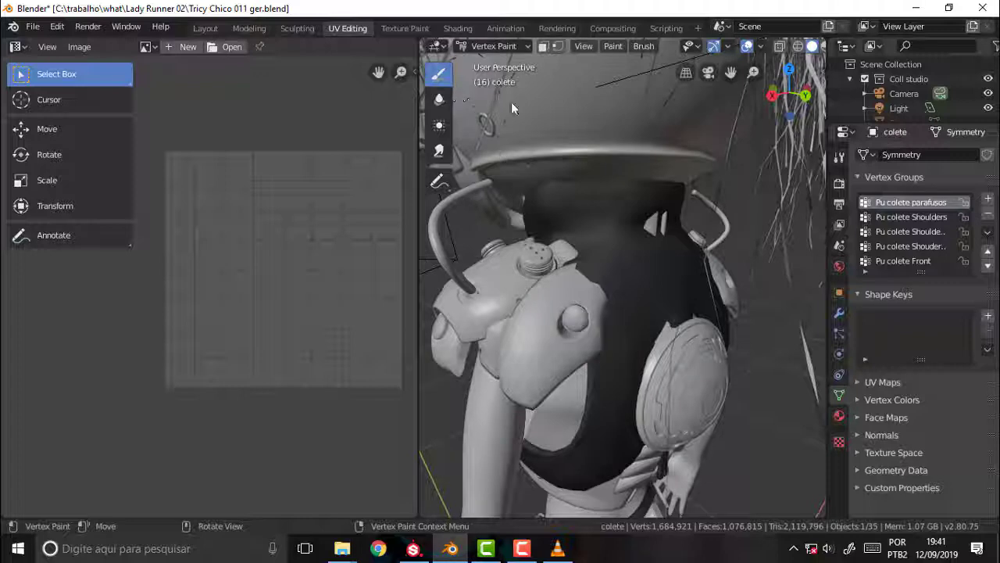
Step: Return the vest to Edit Mode and bring the VLC tutorial video forward
{"action": "left_click", "coordinate": [507, 45]}
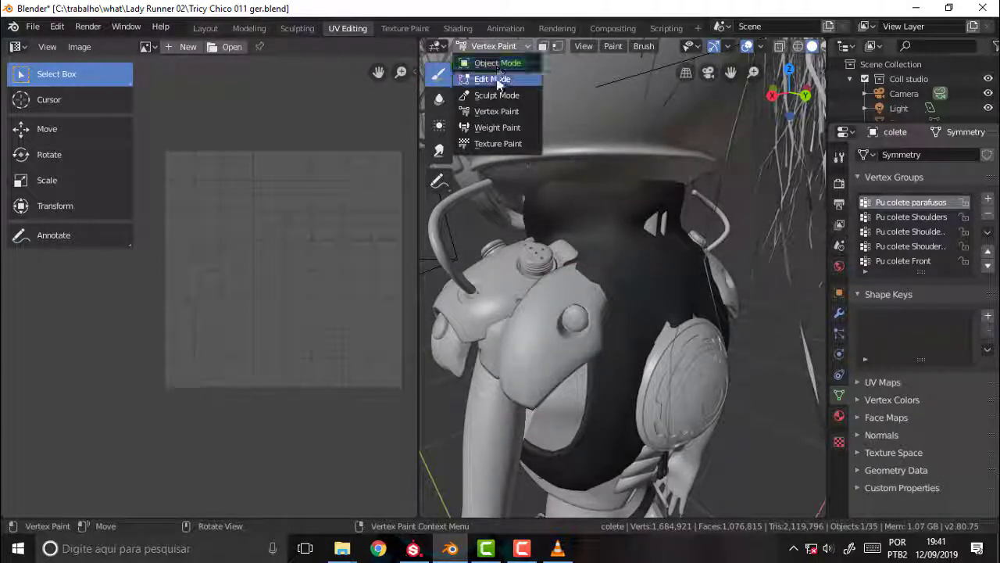
{"action": "left_click", "coordinate": [494, 74]}
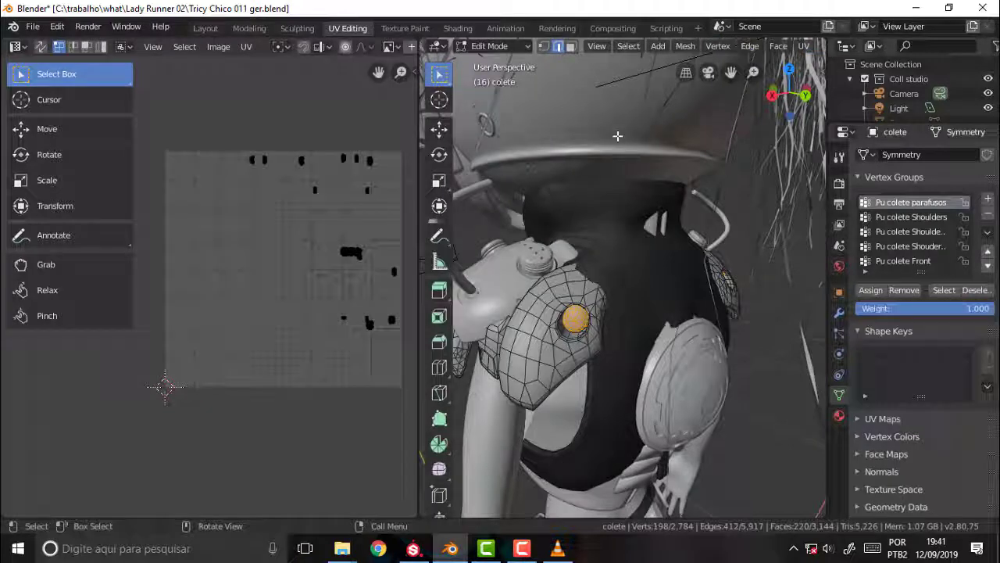
{"action": "left_click", "coordinate": [499, 48]}
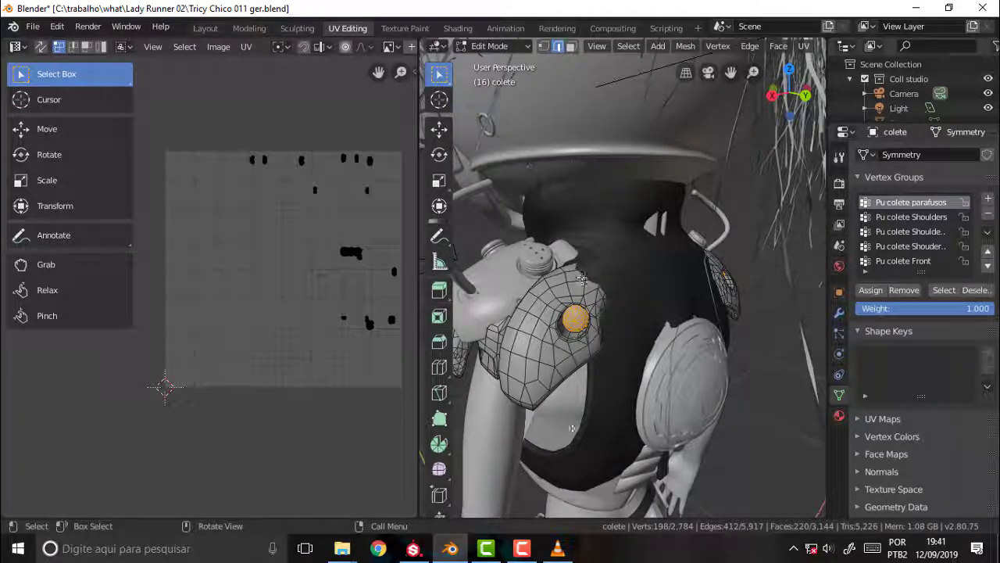
{"action": "left_click", "coordinate": [557, 548]}
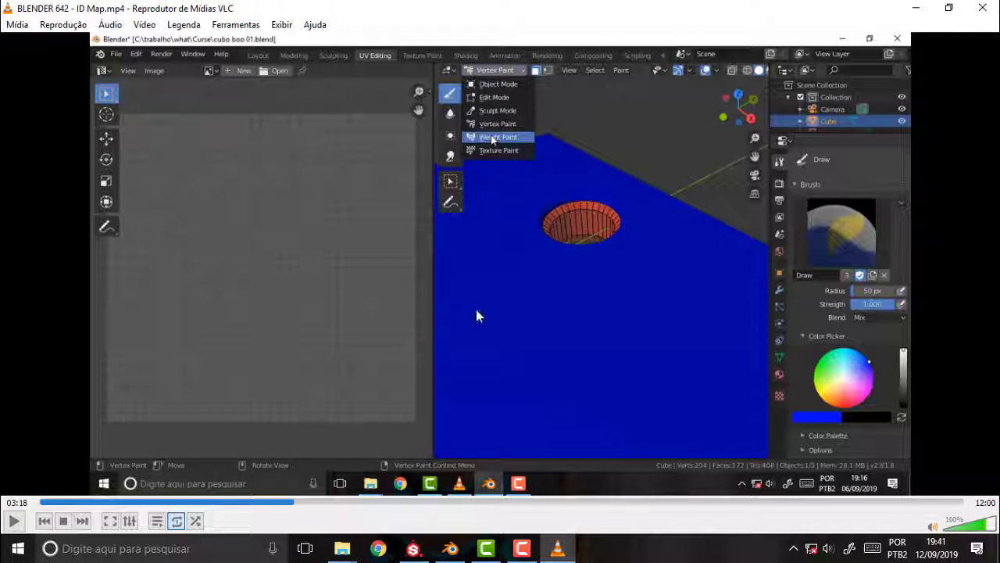
Step: Leave the VLC tutorial and return to Blender with the vest in Edit Mode
{"action": "left_click", "coordinate": [522, 548]}
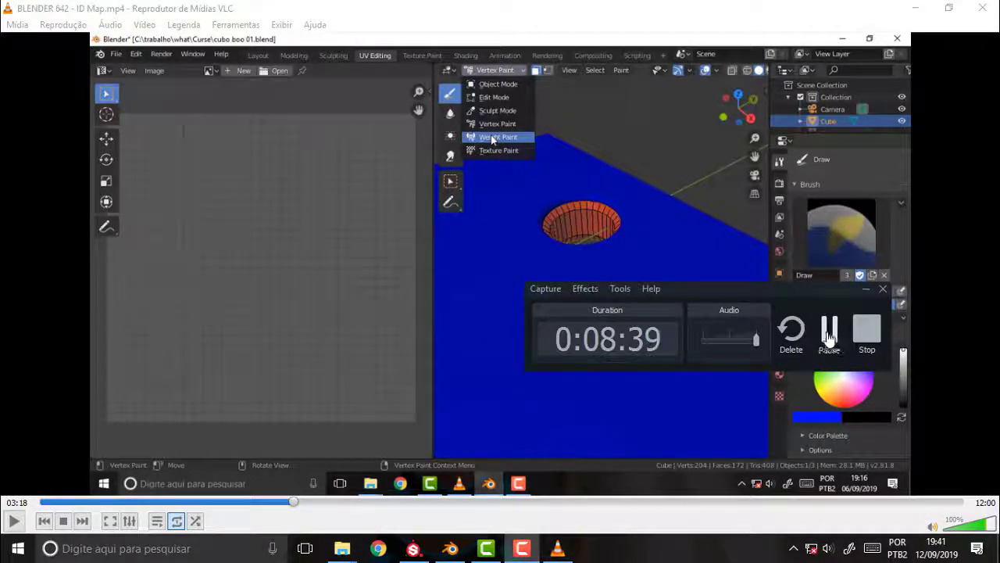
{"action": "left_click", "coordinate": [828, 344]}
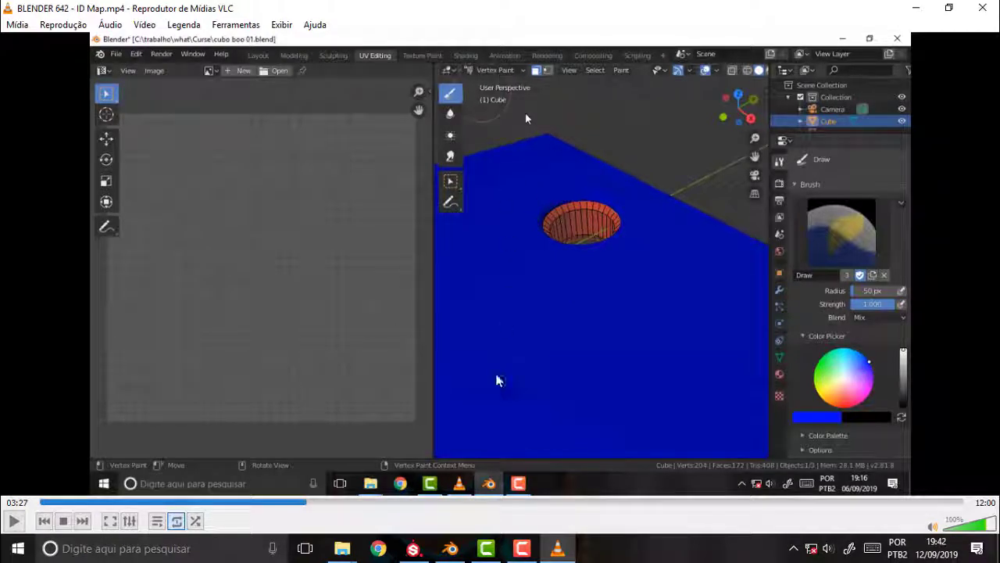
{"action": "left_click", "coordinate": [451, 548]}
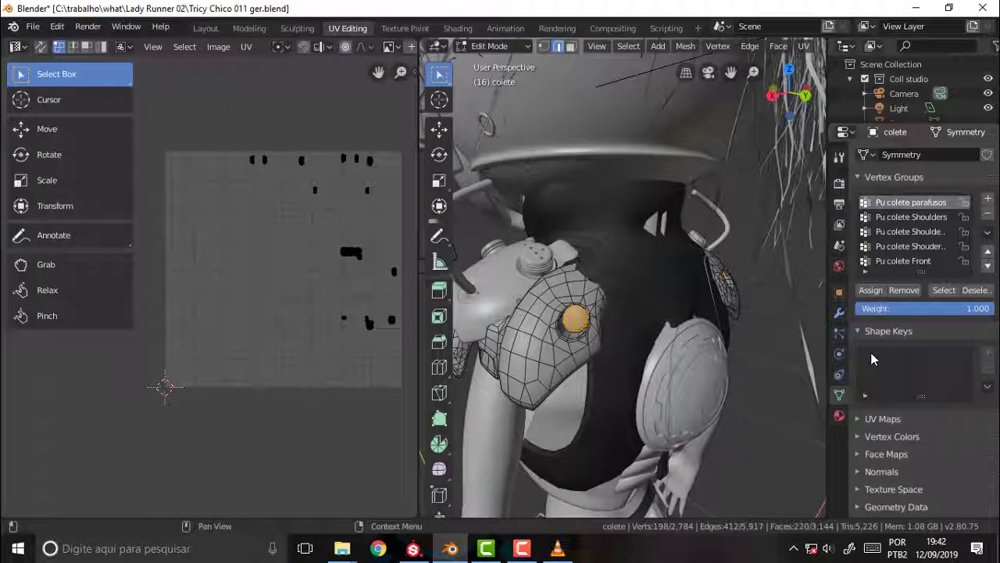
Step: Switch the vest to Vertex Paint, pick pure red and fill the whole vest with Shift+K
{"action": "left_click", "coordinate": [489, 46]}
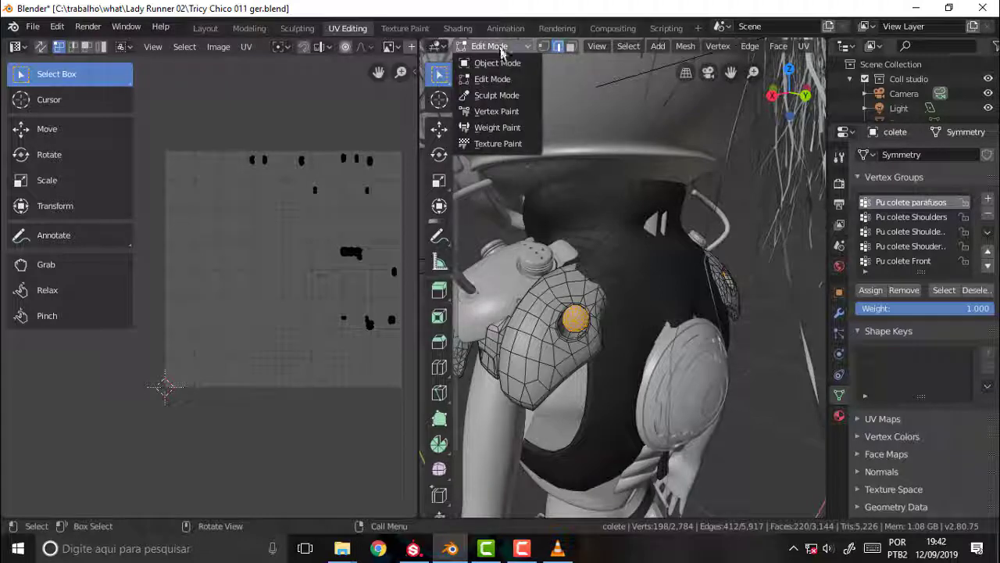
{"action": "left_click", "coordinate": [491, 101]}
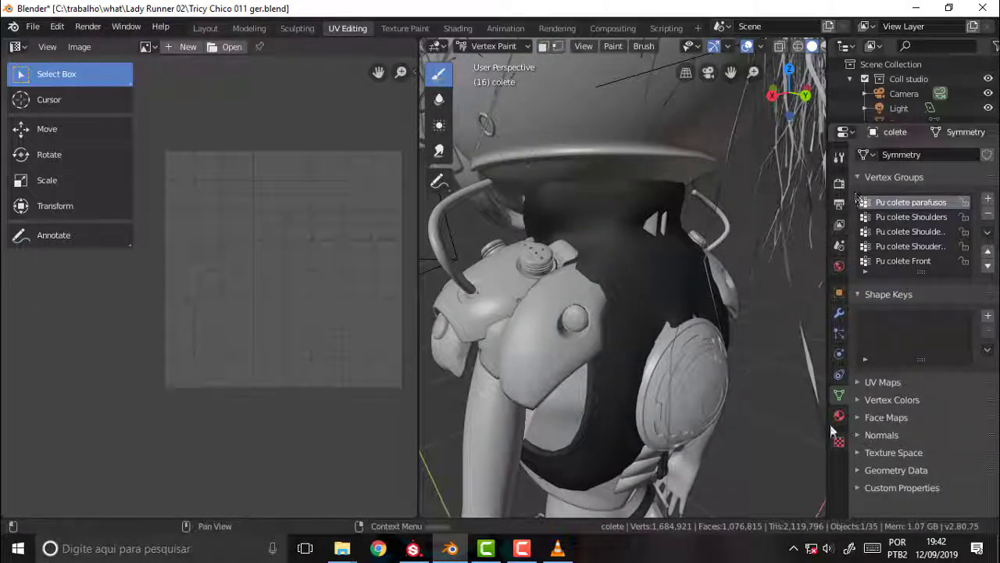
{"action": "left_click", "coordinate": [838, 157]}
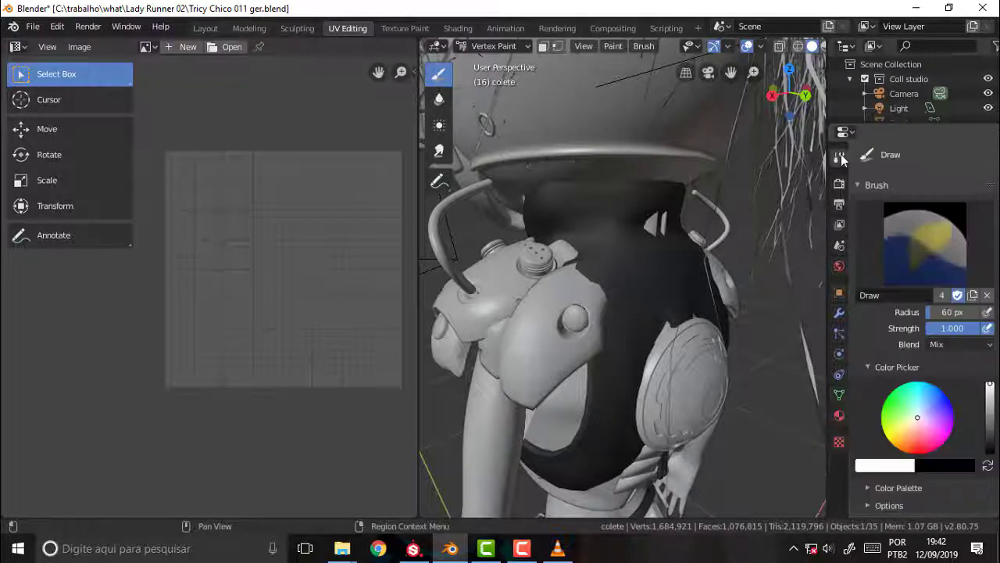
{"action": "left_click_drag", "start_coordinate": [914, 422], "coordinate": [922, 447]}
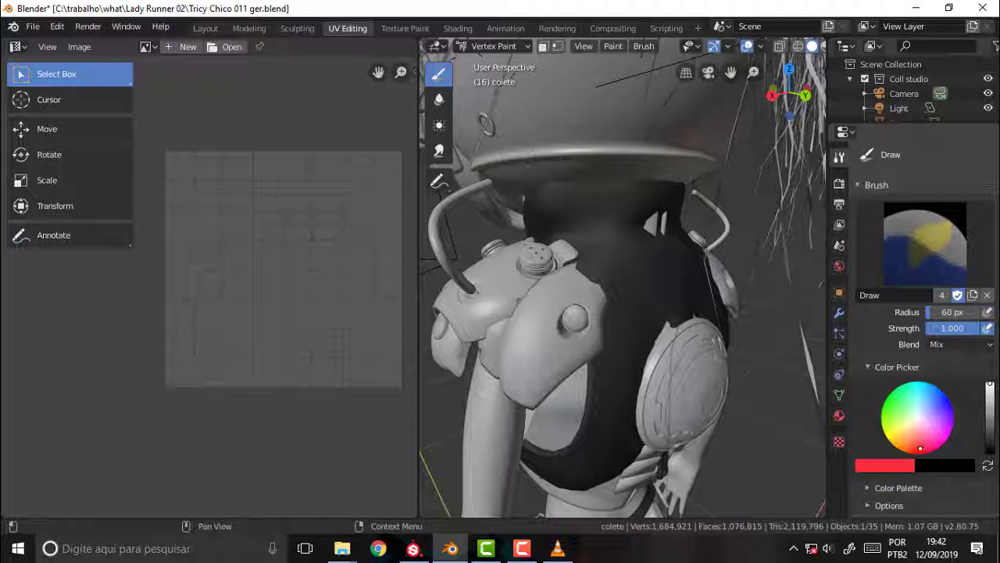
{"action": "left_click_drag", "start_coordinate": [921, 450], "coordinate": [920, 460]}
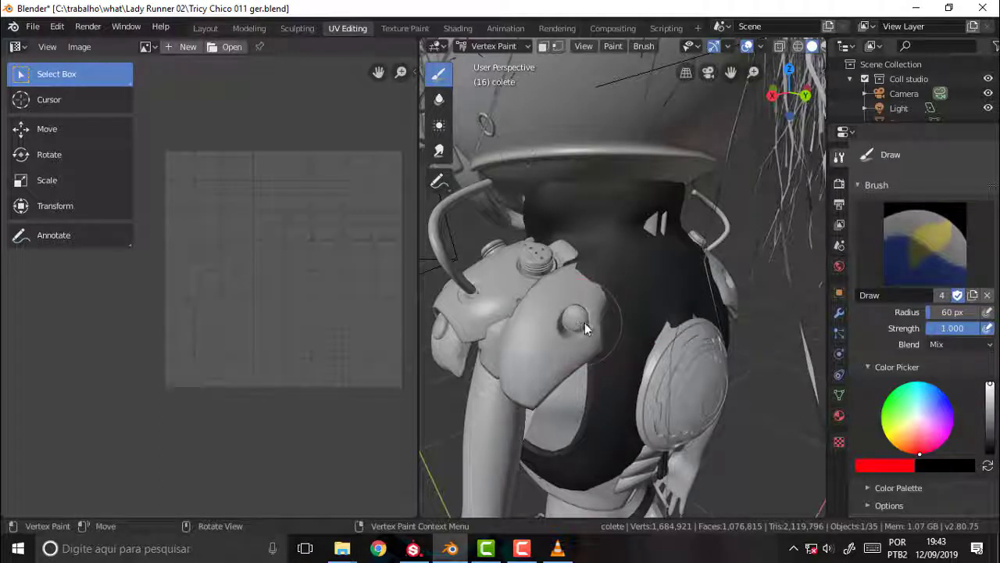
{"action": "key", "text": "shift+k"}
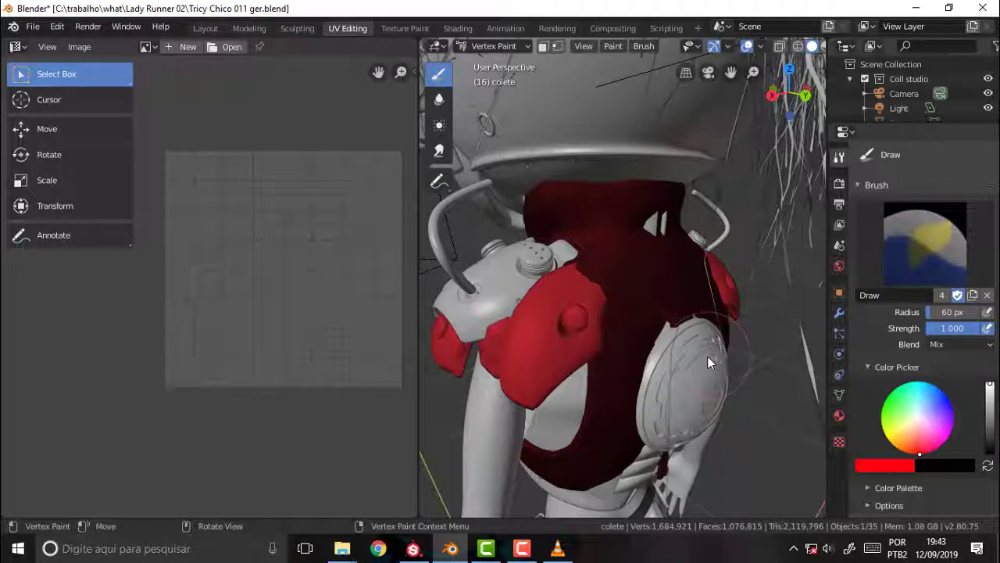
Step: Zoom to check the red fill, toggling to Edit Mode and back to Vertex Paint
{"action": "scroll", "coordinate": [711, 349], "scroll_direction": "up", "scroll_amount": 2}
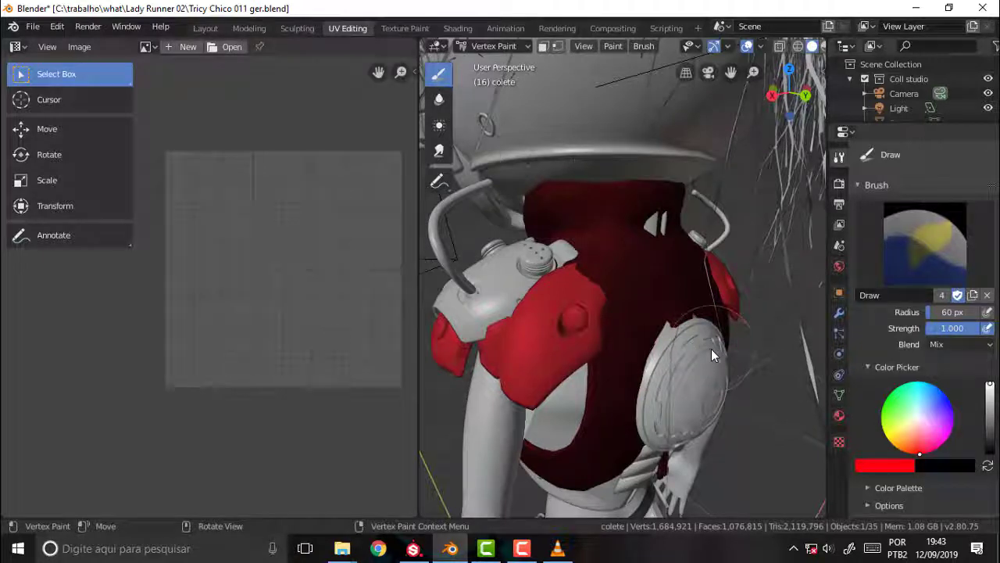
{"action": "scroll", "coordinate": [711, 349], "scroll_direction": "up", "scroll_amount": 3}
{"action": "scroll", "coordinate": [712, 348], "scroll_direction": "down", "scroll_amount": 2}
{"action": "scroll", "coordinate": [714, 350], "scroll_direction": "down", "scroll_amount": 3}
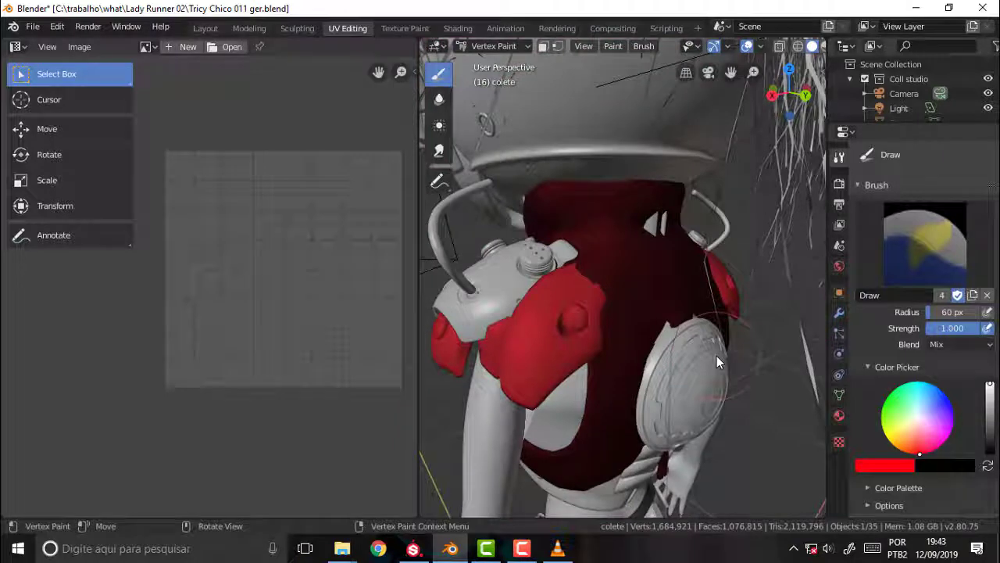
{"action": "scroll", "coordinate": [717, 356], "scroll_direction": "up", "scroll_amount": 4}
{"action": "scroll", "coordinate": [724, 344], "scroll_direction": "down", "scroll_amount": 2}
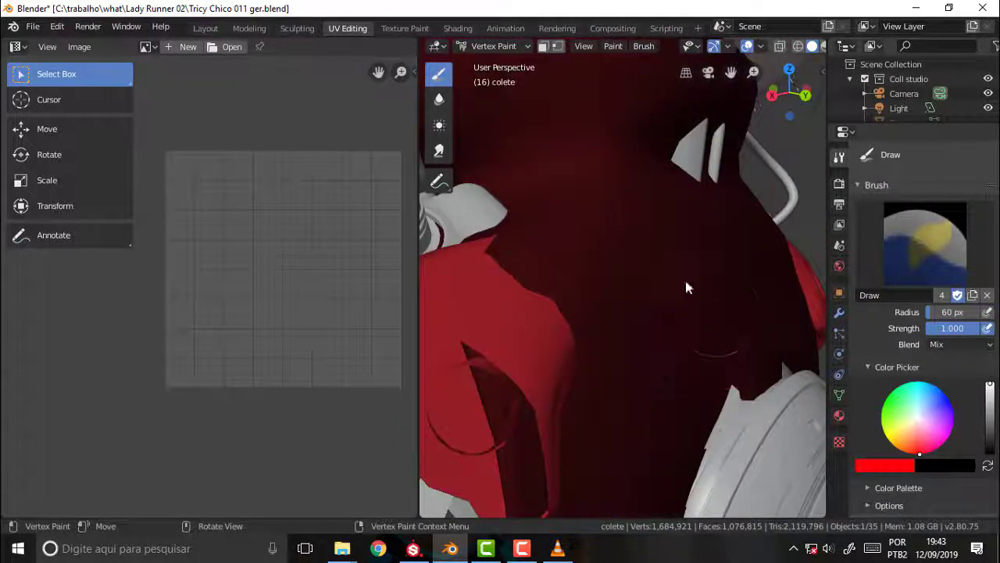
{"action": "left_click", "coordinate": [497, 46]}
{"action": "left_click", "coordinate": [504, 78]}
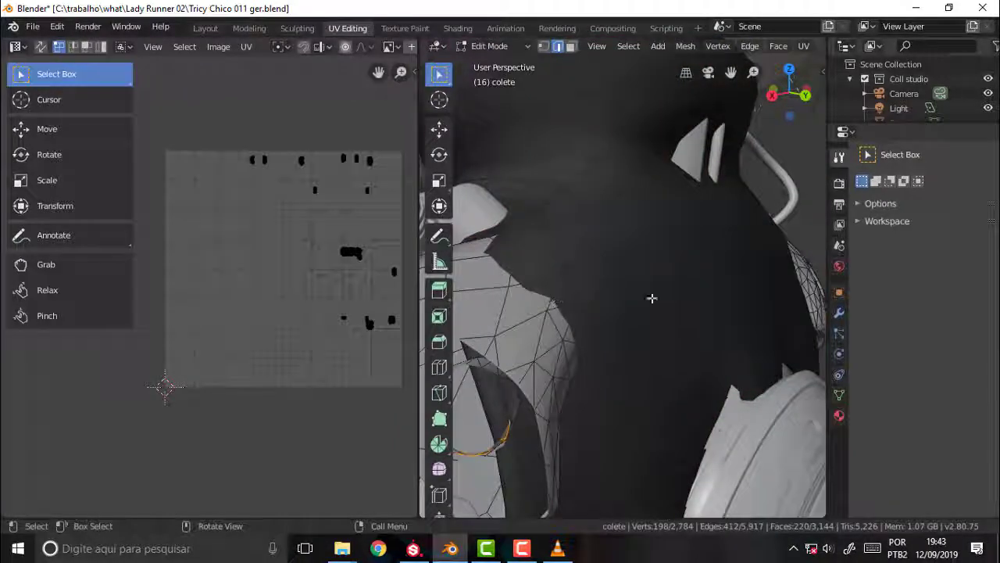
{"action": "scroll", "coordinate": [735, 206], "scroll_direction": "down", "scroll_amount": 4}
{"action": "scroll", "coordinate": [754, 209], "scroll_direction": "up", "scroll_amount": 2}
{"action": "scroll", "coordinate": [754, 210], "scroll_direction": "up", "scroll_amount": 3}
{"action": "scroll", "coordinate": [764, 164], "scroll_direction": "down", "scroll_amount": 2}
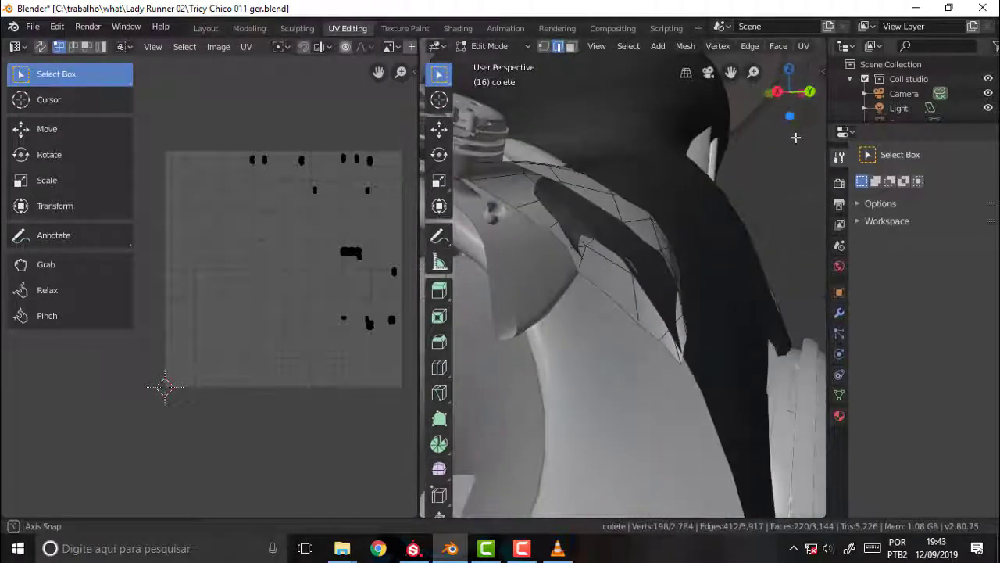
{"action": "scroll", "coordinate": [766, 160], "scroll_direction": "down", "scroll_amount": 1}
{"action": "scroll", "coordinate": [769, 150], "scroll_direction": "down", "scroll_amount": 2}
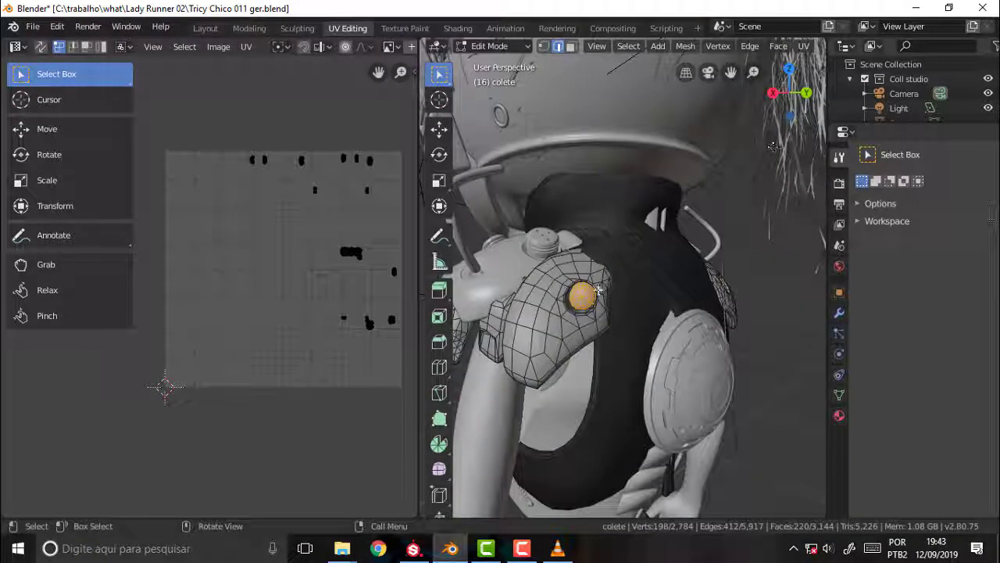
{"action": "left_click", "coordinate": [500, 46]}
{"action": "left_click", "coordinate": [504, 111]}
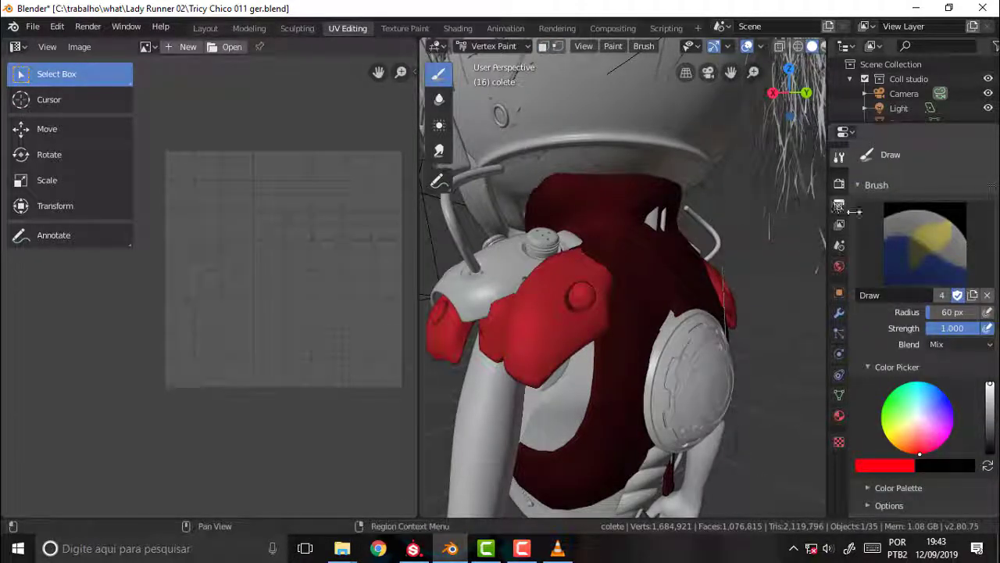
Step: Set the brush radius to 21 px and return to Object Mode
{"action": "left_click", "coordinate": [949, 312]}
{"action": "type", "text": "34"}
{"action": "key", "text": "Return"}
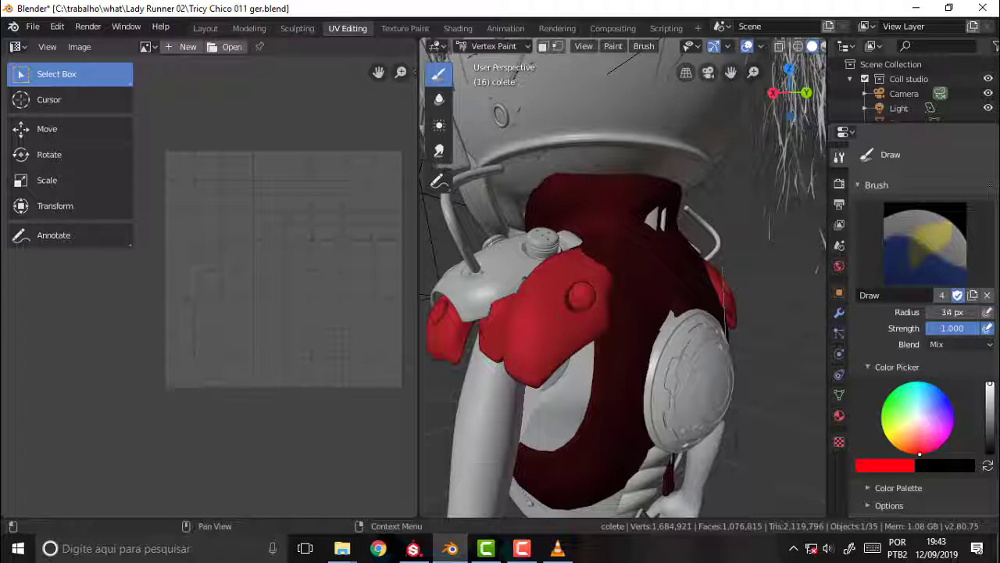
{"action": "left_click_drag", "start_coordinate": [949, 312], "coordinate": [961, 312]}
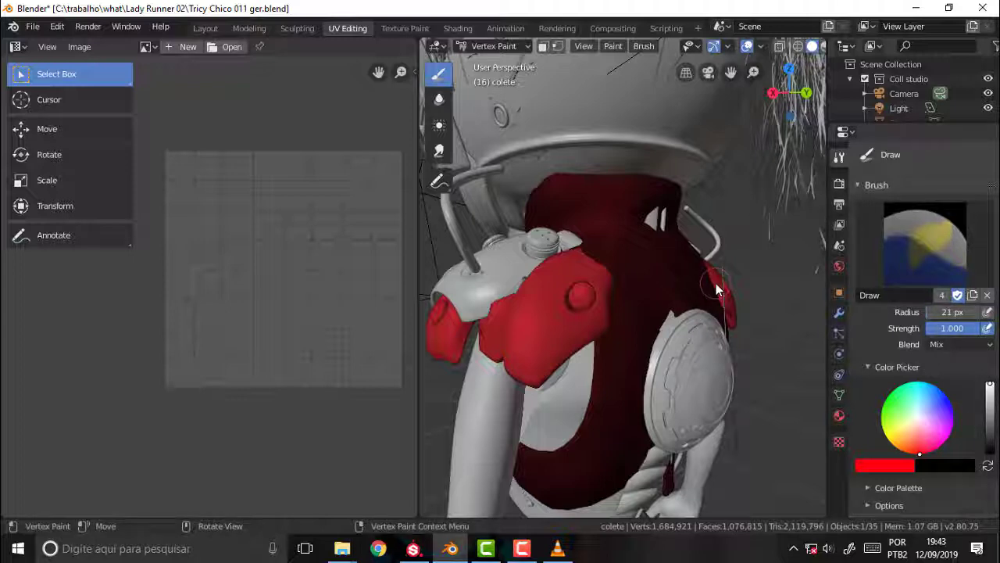
{"action": "key", "text": "ctrl+Tab"}
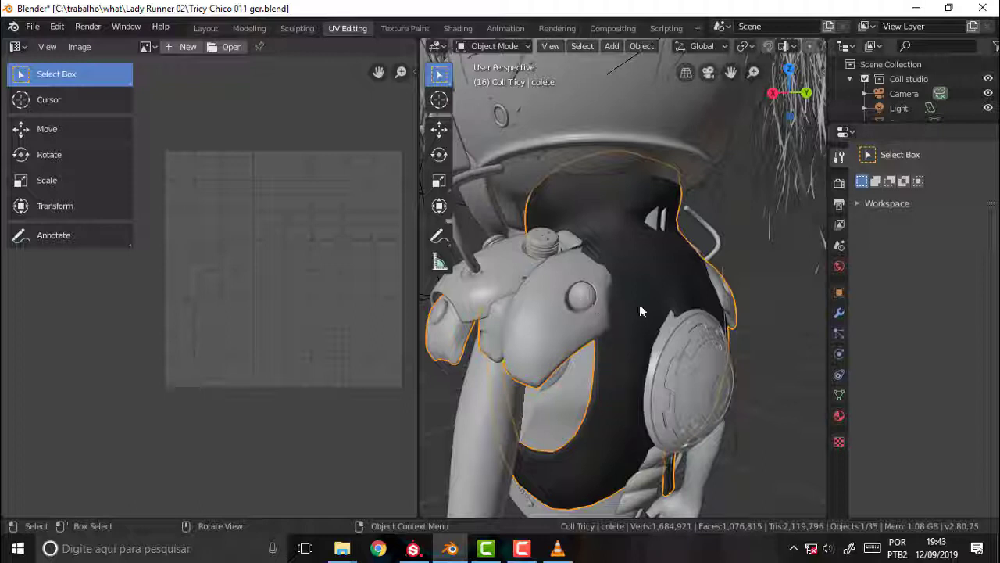
Step: Select the colete vest, switch it to Vertex Paint mode and set a 7 px brush radius
{"action": "left_click", "coordinate": [504, 62]}
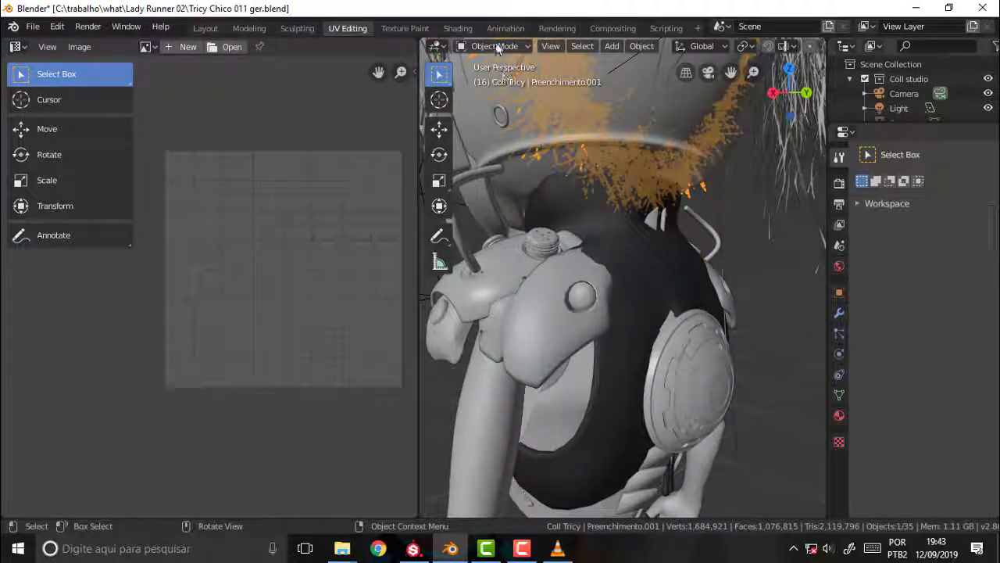
{"action": "left_click", "coordinate": [500, 46]}
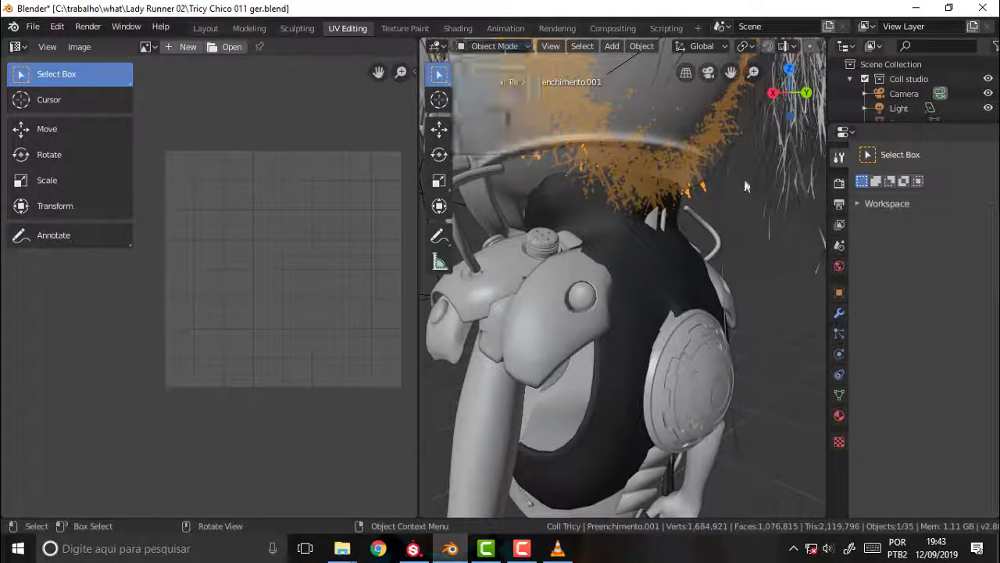
{"action": "left_click", "coordinate": [657, 305]}
{"action": "left_click", "coordinate": [496, 46]}
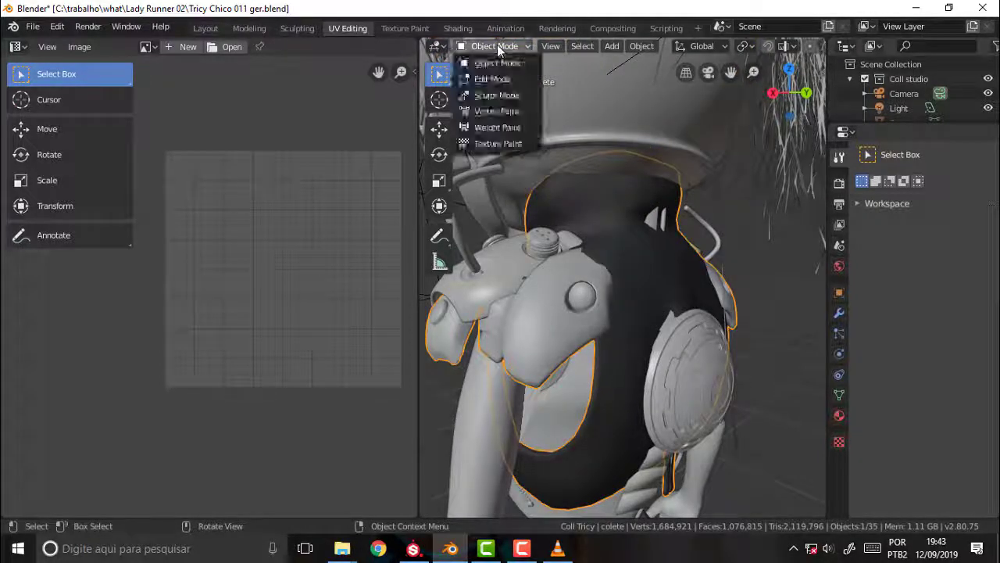
{"action": "left_click", "coordinate": [498, 111]}
{"action": "mouse_move", "coordinate": [946, 312]}
{"action": "left_mouse_down"}
{"action": "mouse_move", "coordinate": [907, 312]}
{"action": "mouse_move", "coordinate": [915, 311]}
{"action": "left_mouse_up"}
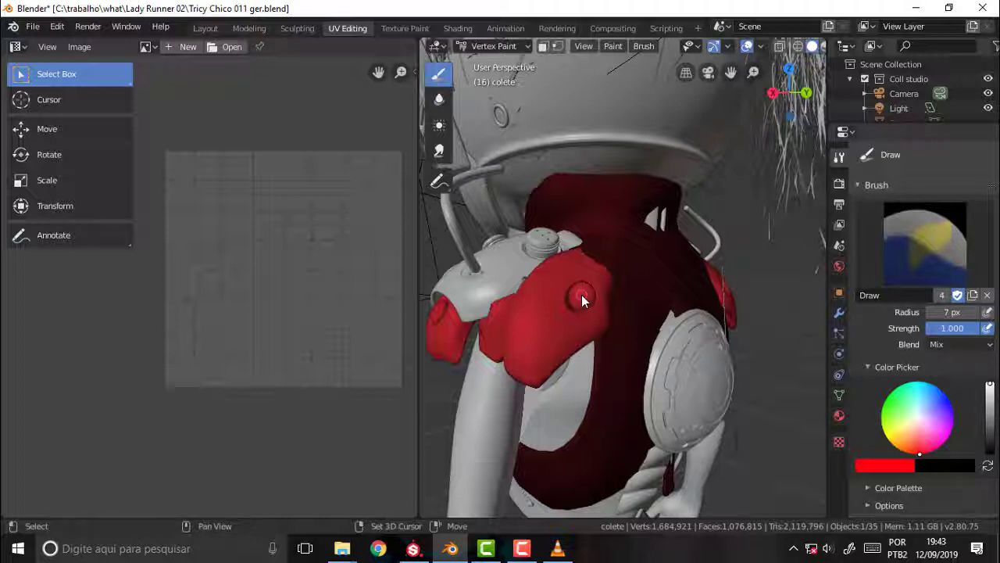
Step: Test-fill the vest with blue, then refill it red and view the whole figure
{"action": "left_click_drag", "start_coordinate": [922, 451], "coordinate": [951, 401]}
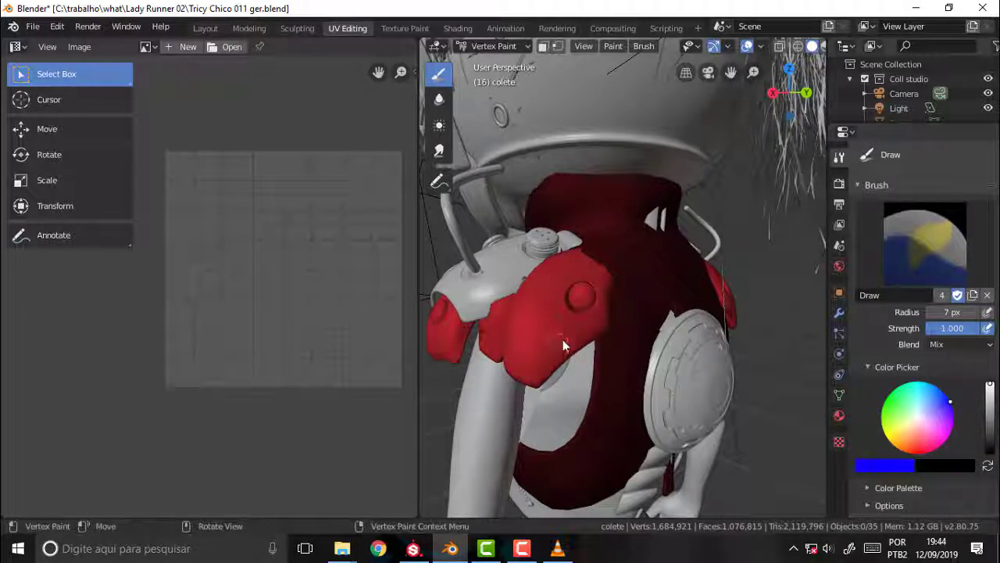
{"action": "key", "text": "shift+k"}
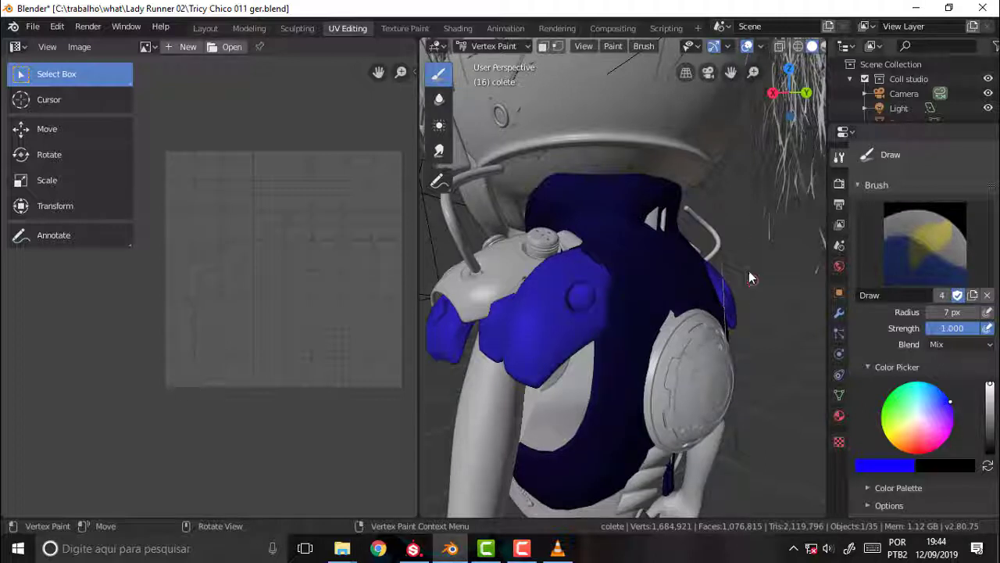
{"action": "left_click_drag", "start_coordinate": [946, 410], "coordinate": [920, 453]}
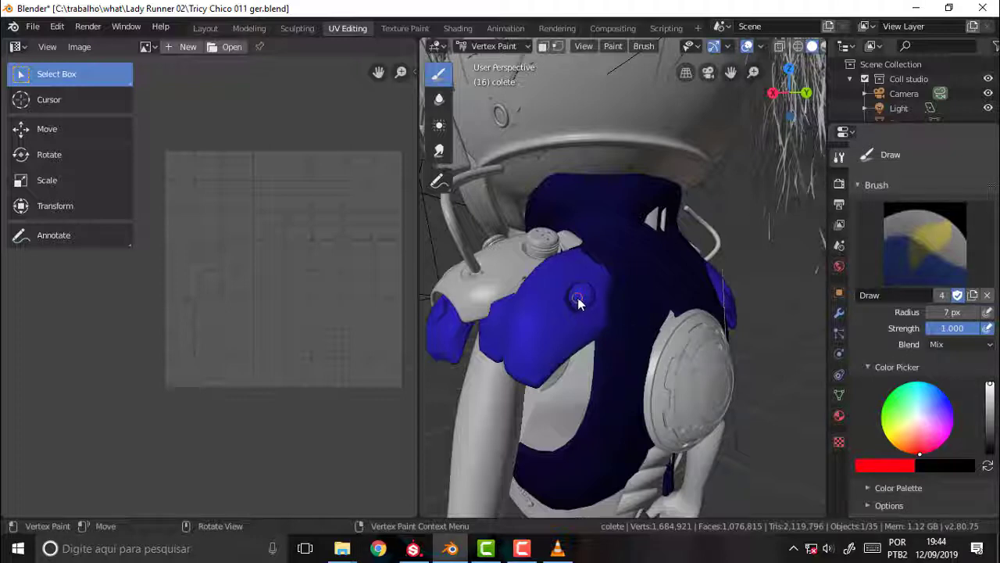
{"action": "key", "text": "shift+k"}
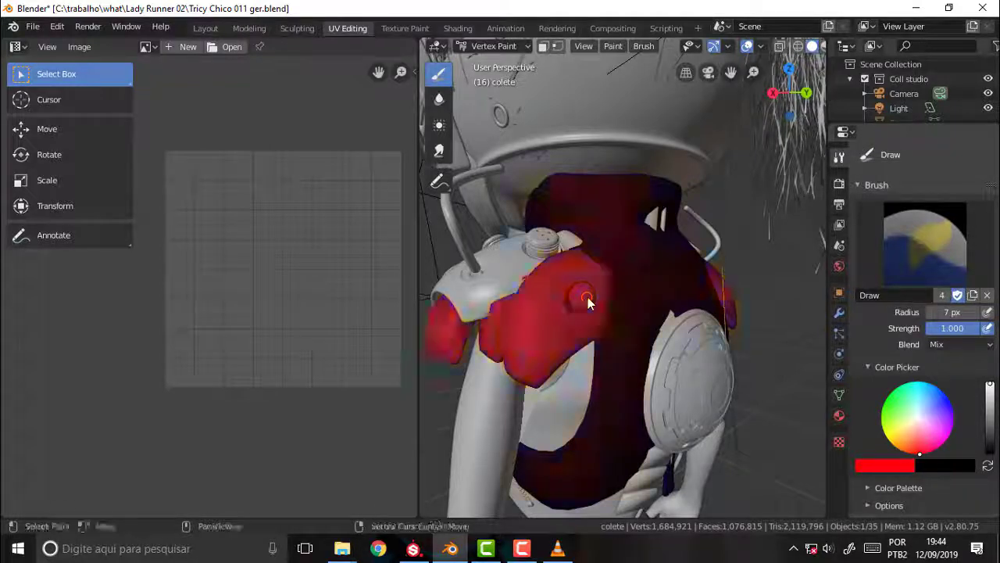
{"action": "middle_click_drag", "start_coordinate": [604, 303], "coordinate": [658, 245]}
{"action": "scroll", "coordinate": [658, 250], "scroll_direction": "up", "scroll_amount": 3}
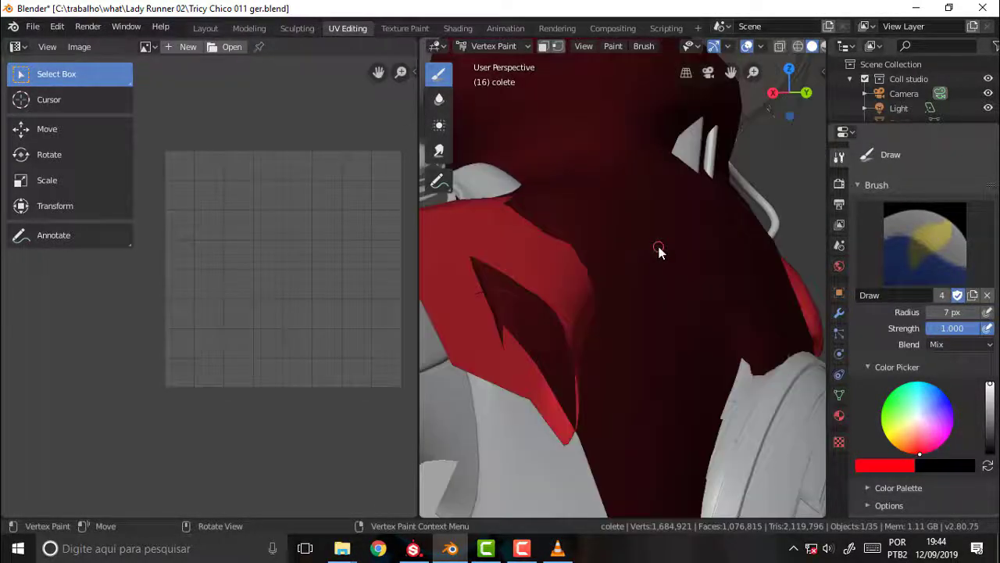
{"action": "scroll", "coordinate": [660, 251], "scroll_direction": "down", "scroll_amount": 5}
{"action": "scroll", "coordinate": [659, 250], "scroll_direction": "up", "scroll_amount": 2}
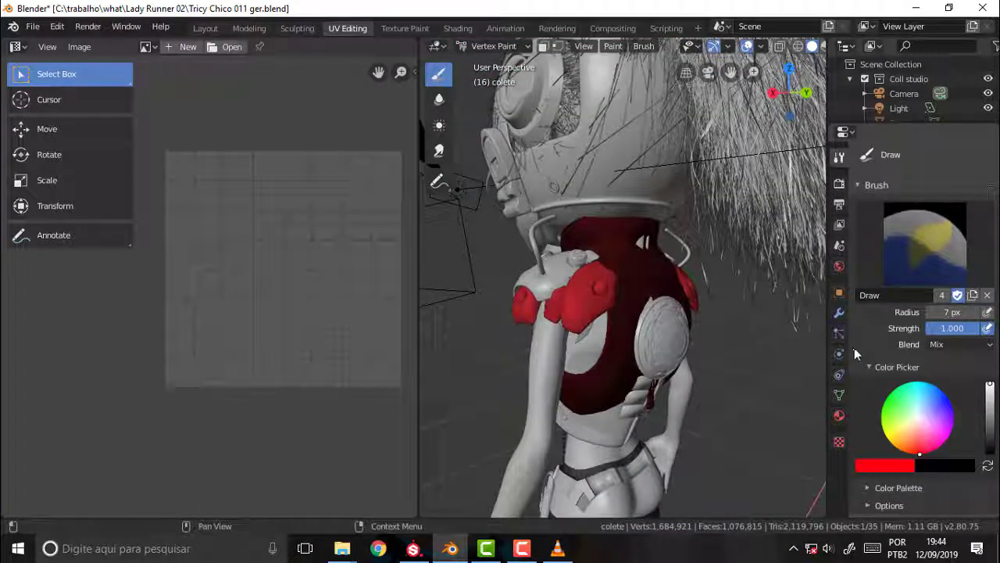
Step: Review the vest's Object Data and Material properties, then switch to Edit Mode
{"action": "left_click", "coordinate": [839, 396]}
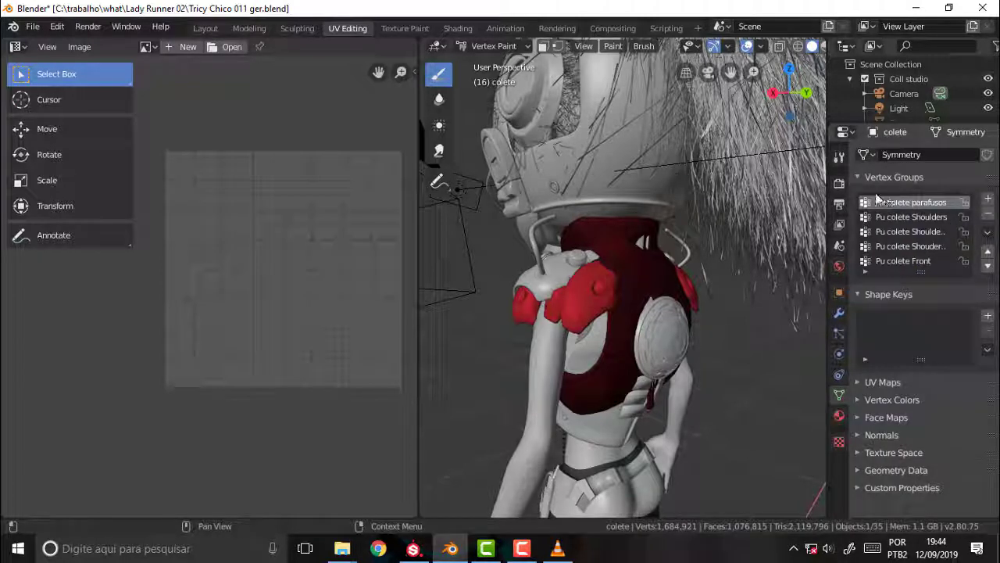
{"action": "left_click", "coordinate": [840, 415]}
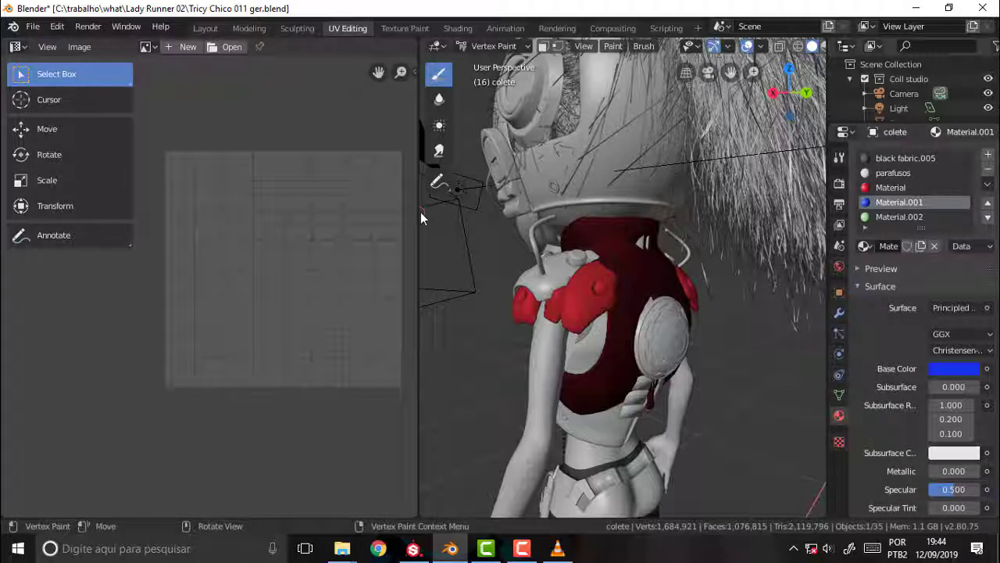
{"action": "left_click", "coordinate": [497, 46]}
{"action": "left_click", "coordinate": [500, 81]}
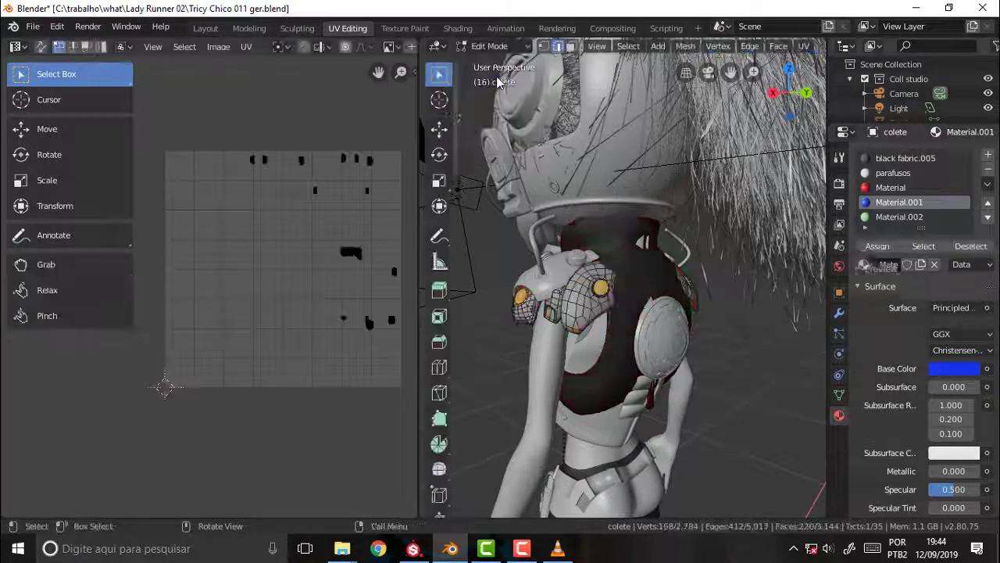
Step: Orbit around the character to inspect the shoulder, then return to Vertex Paint mode
{"action": "scroll", "coordinate": [699, 292], "scroll_direction": "up", "scroll_amount": 5}
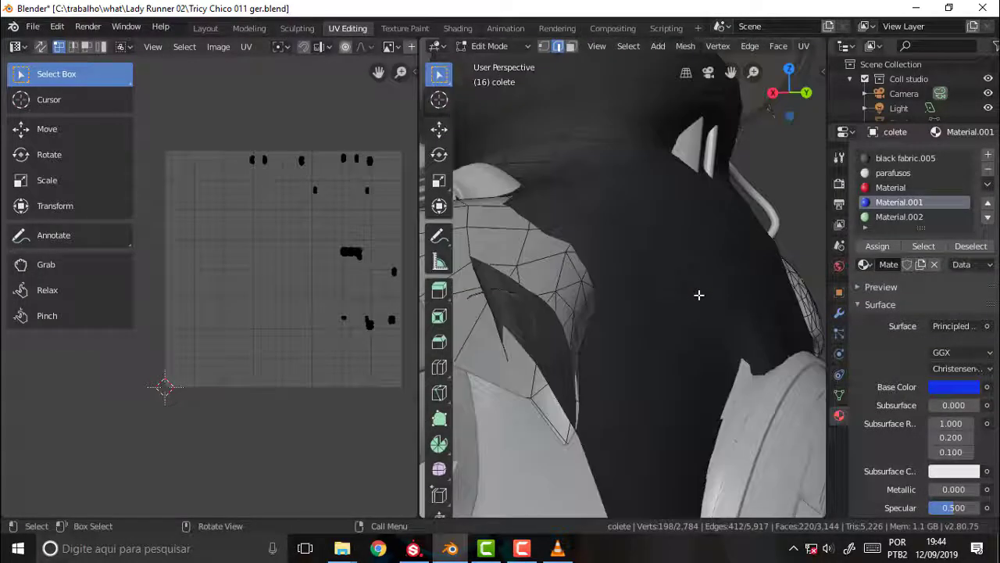
{"action": "scroll", "coordinate": [698, 292], "scroll_direction": "down", "scroll_amount": 3}
{"action": "mouse_move", "coordinate": [822, 209]}
{"action": "middle_mouse_down"}
{"action": "mouse_move", "coordinate": [511, 209]}
{"action": "mouse_move", "coordinate": [539, 210]}
{"action": "middle_mouse_up"}
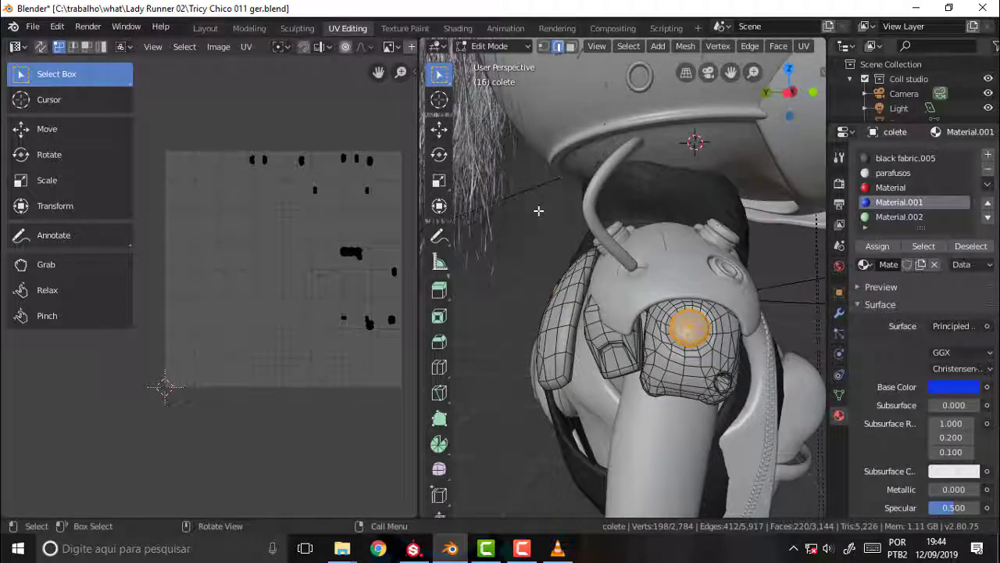
{"action": "left_click", "coordinate": [491, 46]}
{"action": "left_click", "coordinate": [497, 111]}
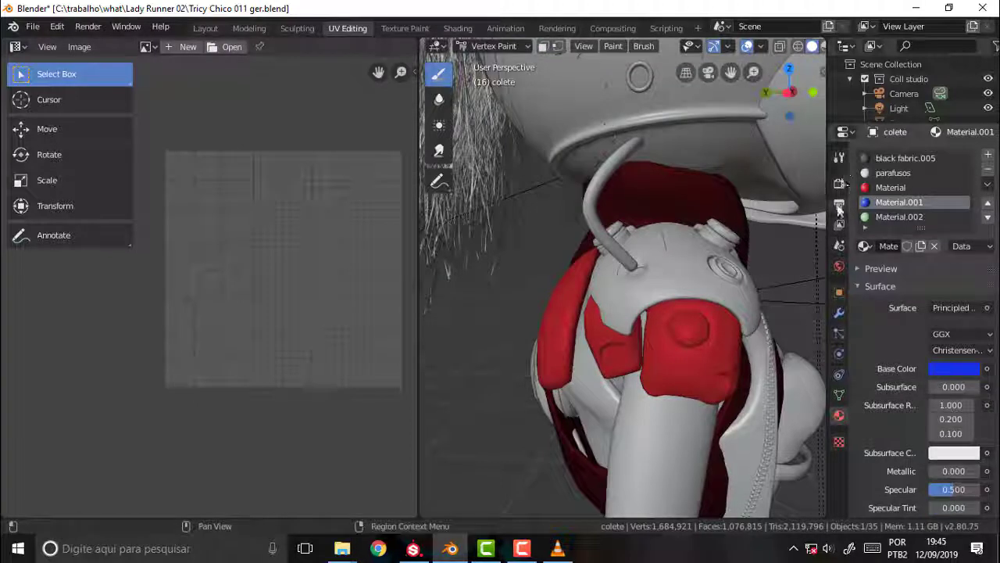
Step: Pick blue in the Tool tab colour picker and fill the vest's vertex colours with it
{"action": "left_click", "coordinate": [838, 159]}
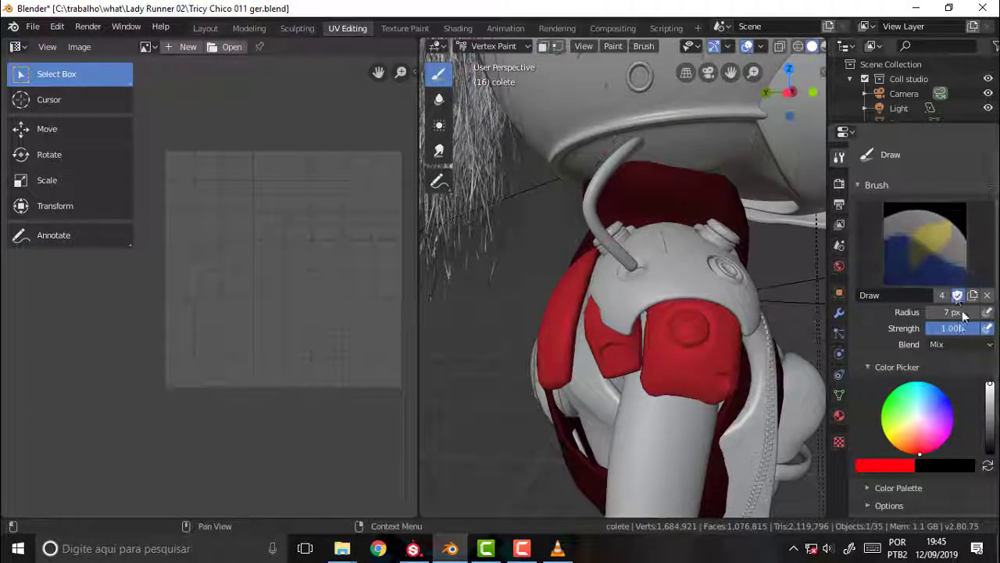
{"action": "left_click_drag", "start_coordinate": [930, 451], "coordinate": [950, 400]}
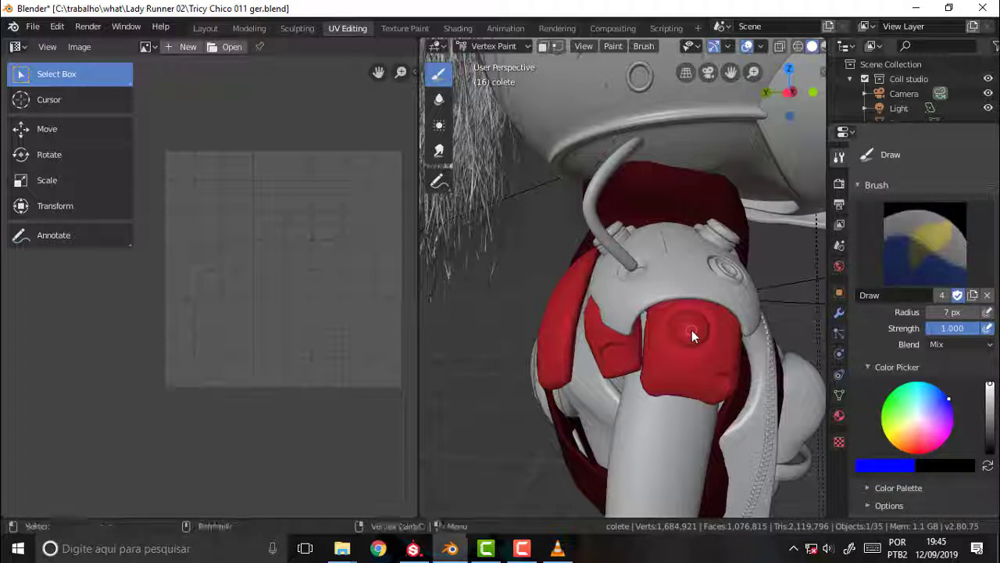
{"action": "key", "text": "shift+k"}
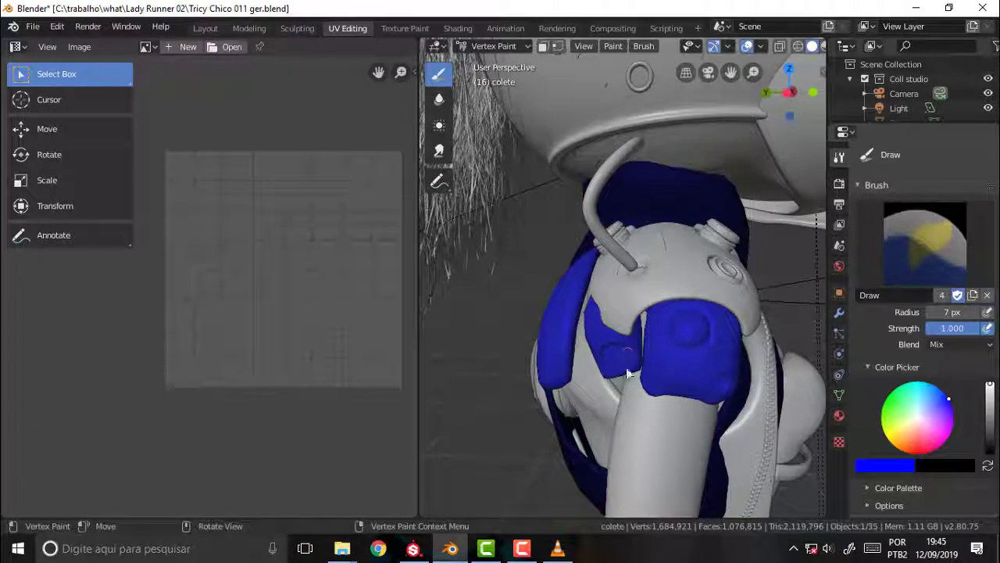
Step: Orbit around the character and paint blue further down the right shoulder
{"action": "mouse_move", "coordinate": [568, 281]}
{"action": "middle_mouse_down"}
{"action": "mouse_move", "coordinate": [545, 213]}
{"action": "mouse_move", "coordinate": [528, 327]}
{"action": "middle_mouse_up"}
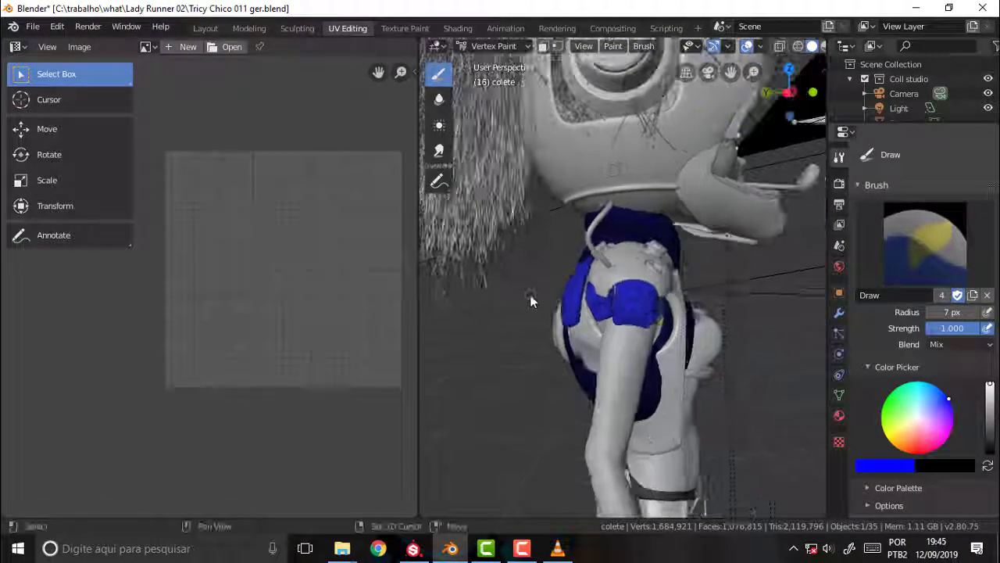
{"action": "middle_click_drag", "start_coordinate": [501, 351], "coordinate": [513, 376]}
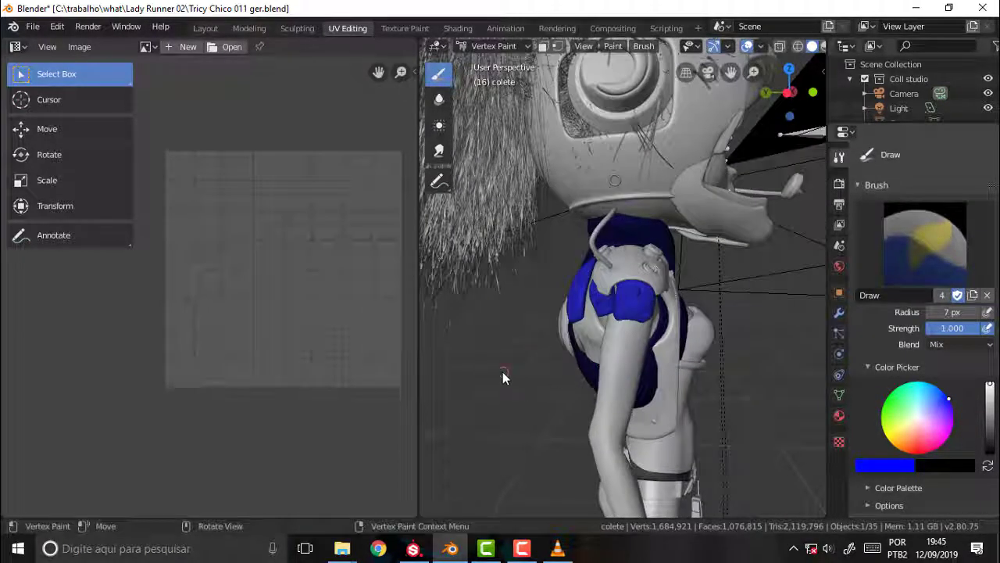
{"action": "mouse_move", "coordinate": [498, 355]}
{"action": "middle_mouse_down"}
{"action": "mouse_move", "coordinate": [617, 376]}
{"action": "mouse_move", "coordinate": [427, 365]}
{"action": "mouse_move", "coordinate": [774, 359]}
{"action": "mouse_move", "coordinate": [518, 357]}
{"action": "mouse_move", "coordinate": [679, 359]}
{"action": "middle_mouse_up"}
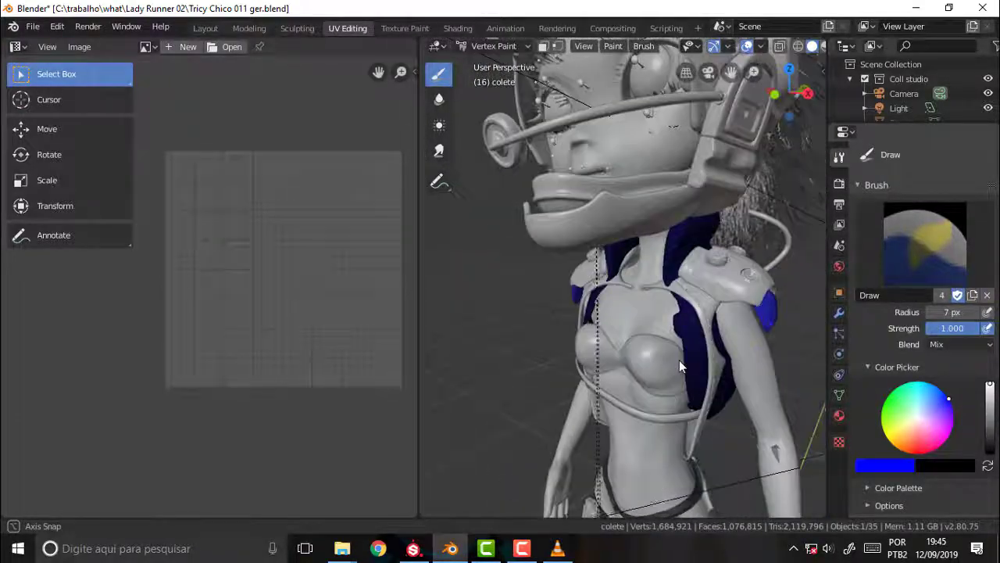
{"action": "left_click", "coordinate": [522, 549]}
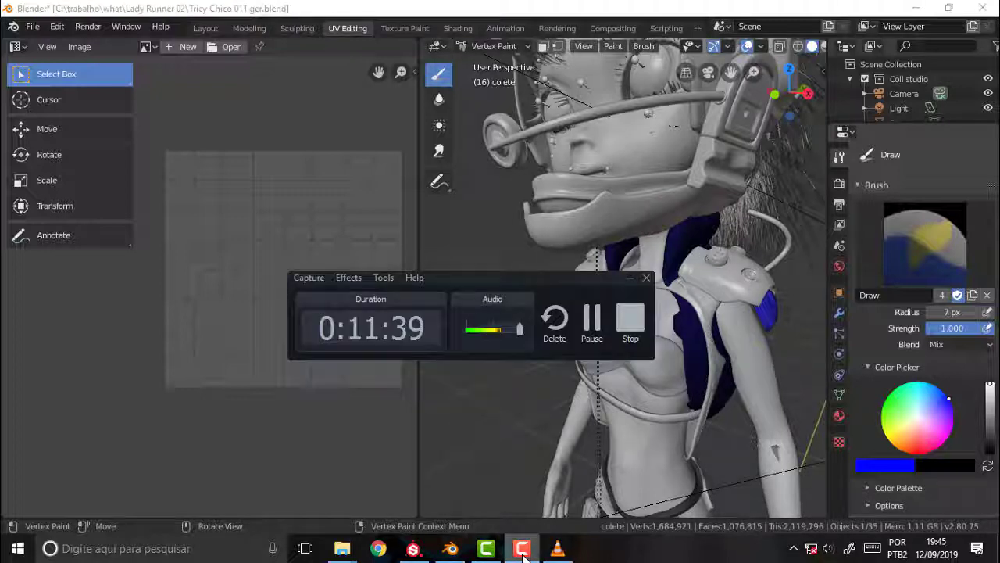
{"action": "left_click", "coordinate": [522, 548]}
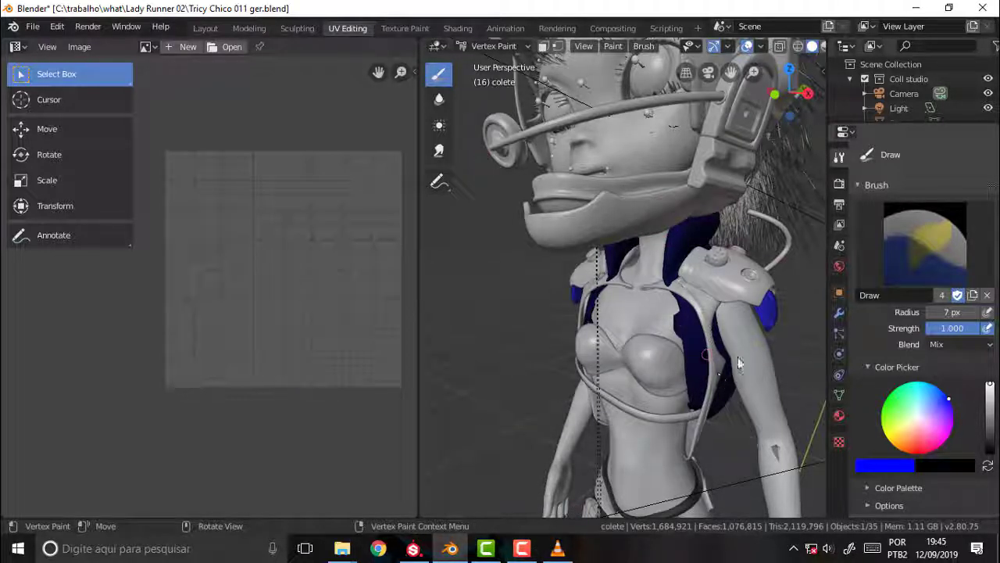
{"action": "left_click_drag", "start_coordinate": [756, 319], "coordinate": [764, 333]}
{"action": "mouse_move", "coordinate": [547, 286]}
{"action": "middle_mouse_down"}
{"action": "mouse_move", "coordinate": [705, 270]}
{"action": "mouse_move", "coordinate": [436, 292]}
{"action": "mouse_move", "coordinate": [764, 285]}
{"action": "mouse_move", "coordinate": [628, 348]}
{"action": "middle_mouse_up"}
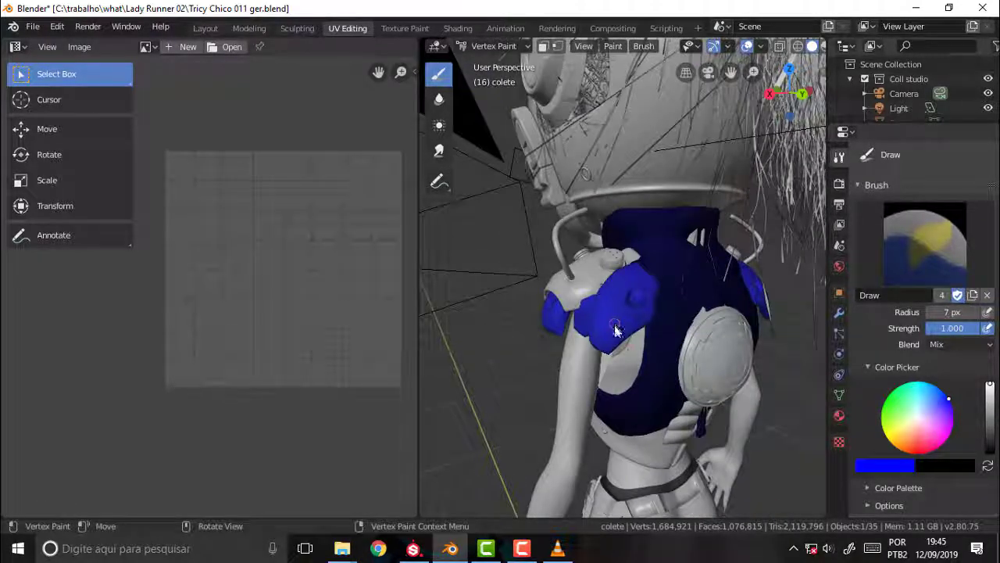
{"action": "left_click", "coordinate": [500, 47]}
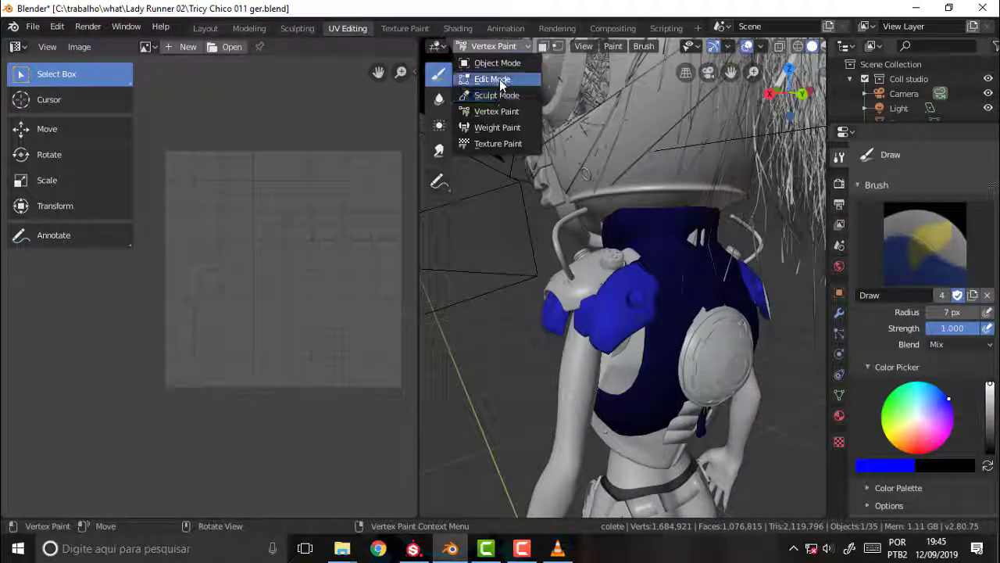
Step: Enter Edit Mode, clear the current selection and switch to face select
{"action": "left_click", "coordinate": [481, 75]}
{"action": "left_click", "coordinate": [610, 323]}
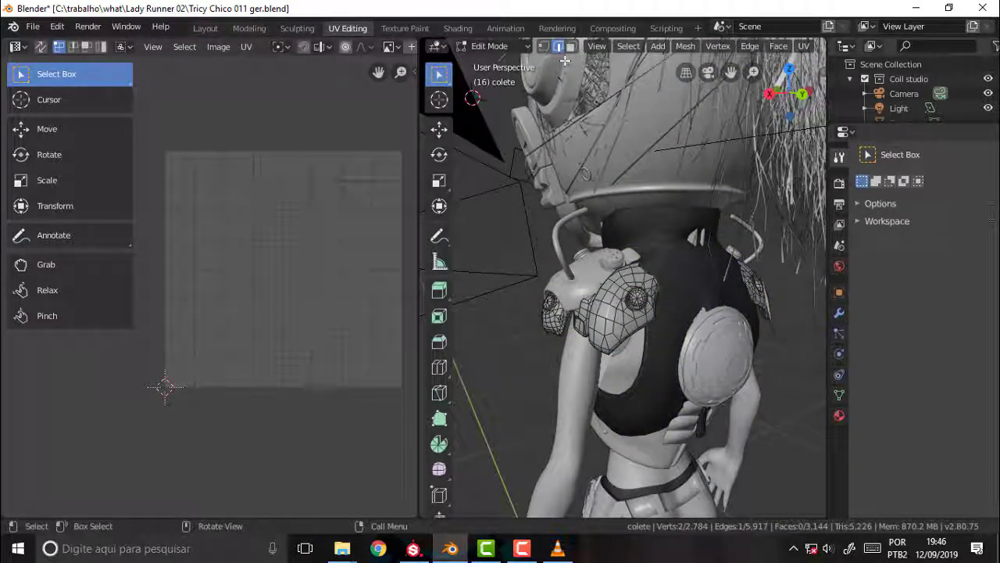
{"action": "left_click", "coordinate": [571, 47]}
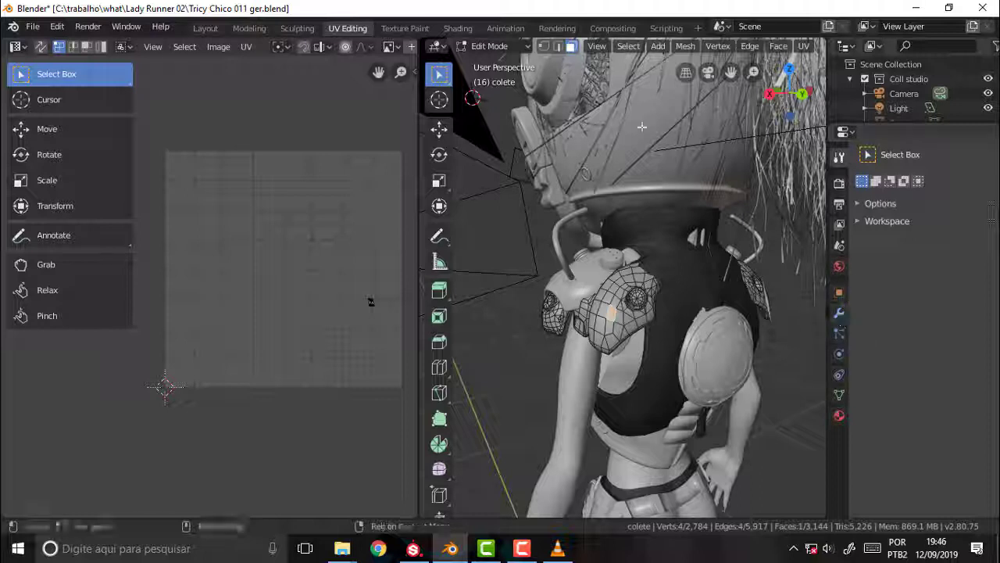
Step: Select the faces of the Pu colete Shoulders vertex group, then return to Vertex Paint
{"action": "left_click", "coordinate": [839, 395]}
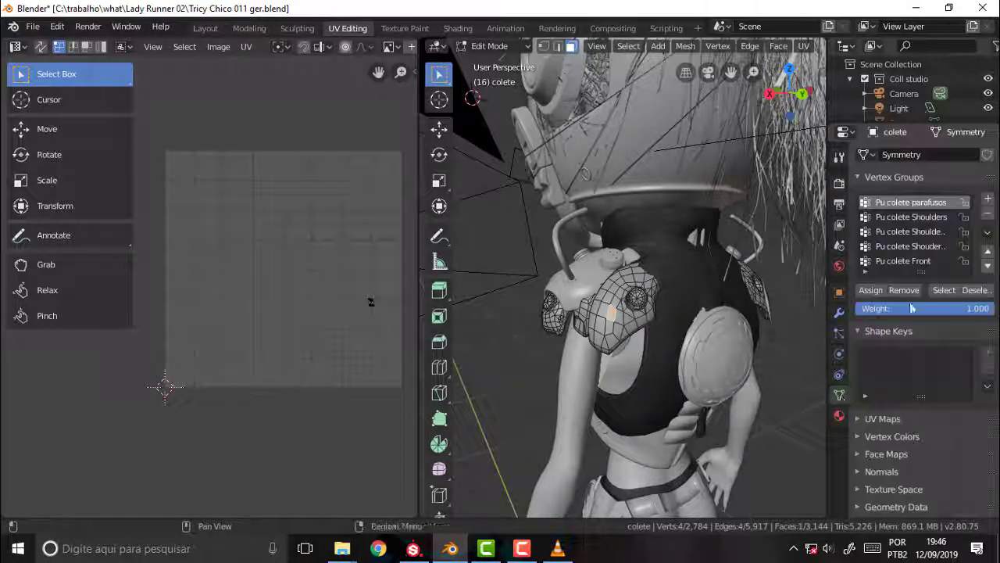
{"action": "left_click", "coordinate": [928, 218]}
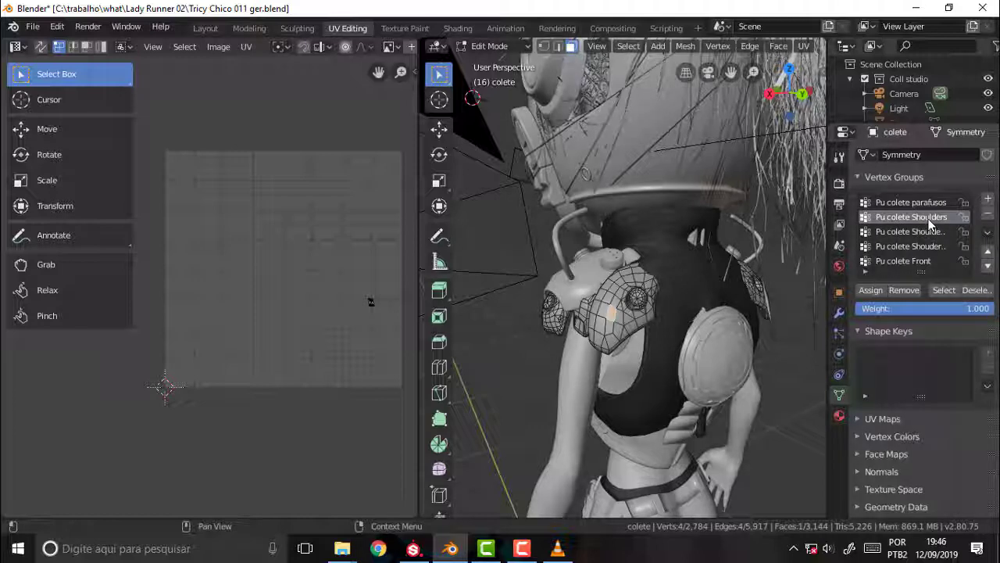
{"action": "left_click", "coordinate": [948, 294]}
{"action": "left_click", "coordinate": [944, 291]}
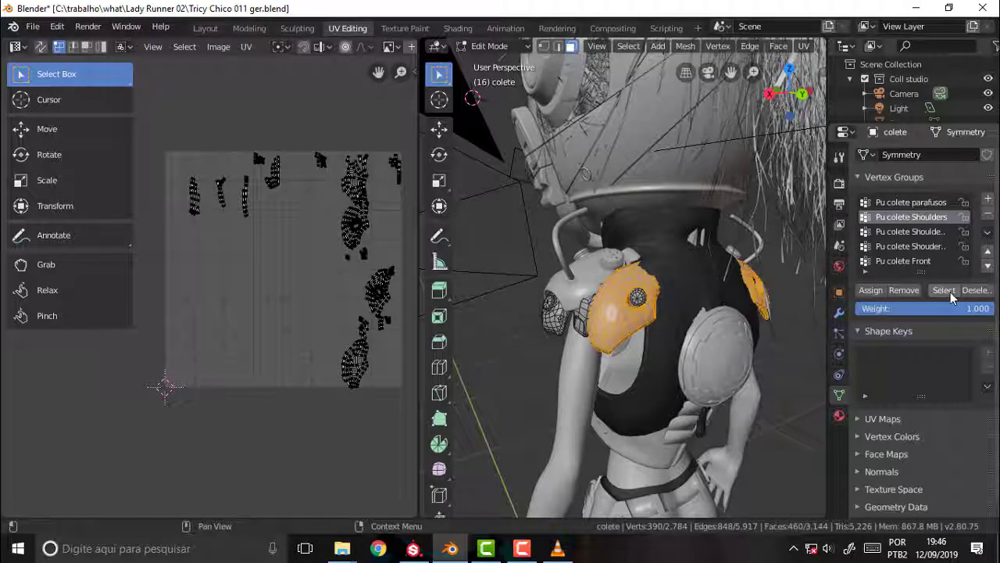
{"action": "left_click", "coordinate": [505, 48]}
{"action": "left_click", "coordinate": [508, 113]}
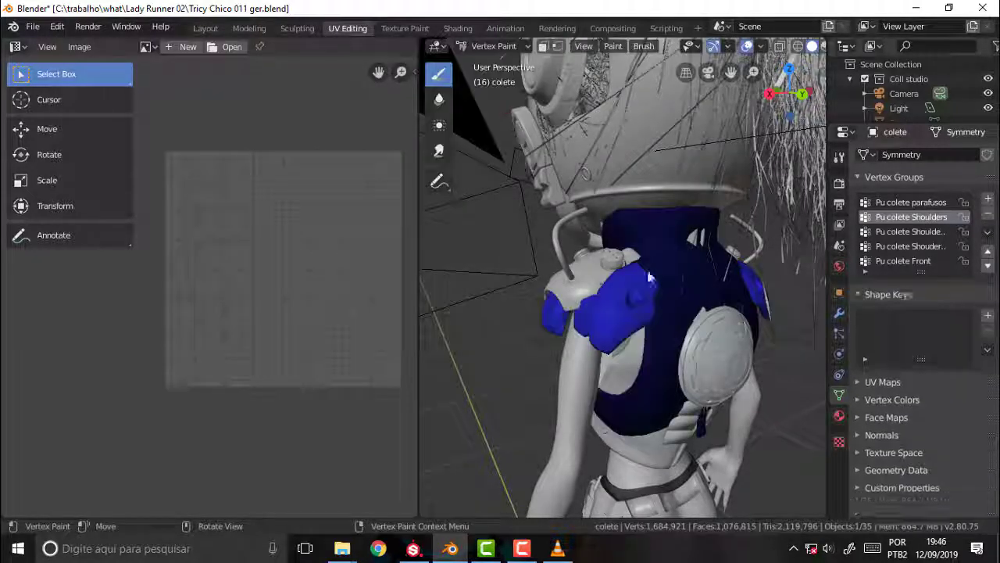
Step: Pick red in the Tool tab colour picker, fill with Shift+K, and zoom in on the shoulder pad
{"action": "left_click", "coordinate": [838, 157]}
{"action": "left_click_drag", "start_coordinate": [940, 402], "coordinate": [916, 452]}
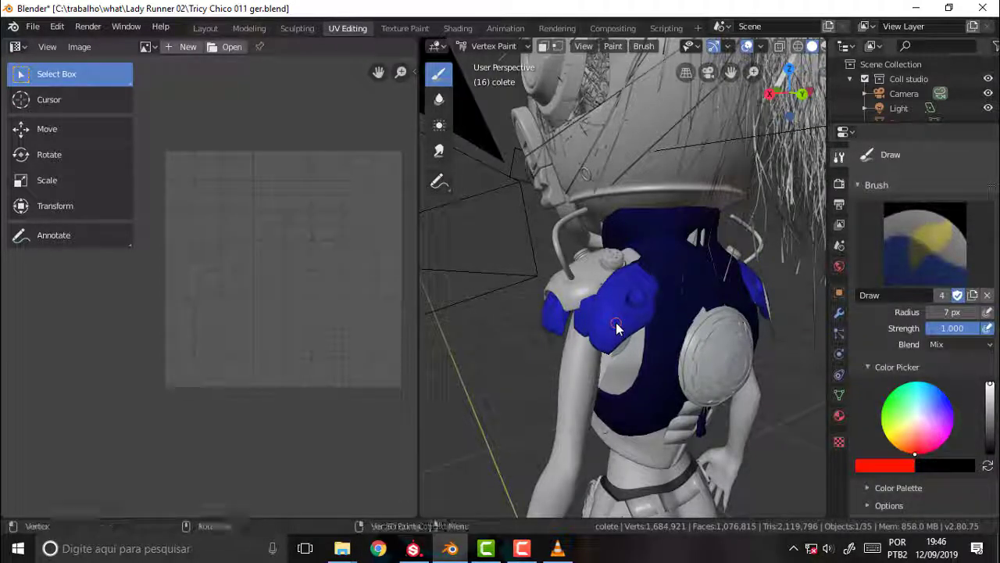
{"action": "key", "text": "shift+k"}
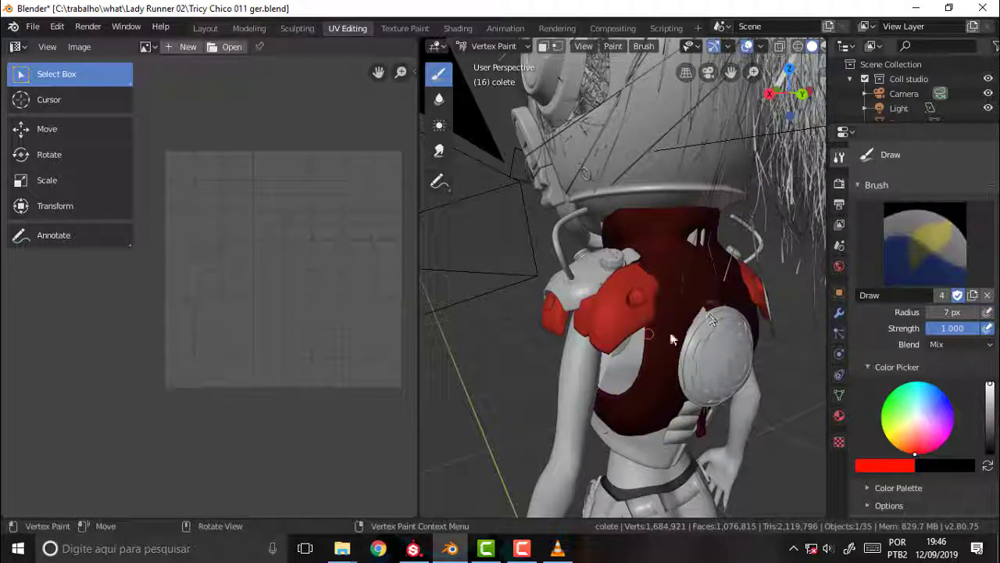
{"action": "scroll", "coordinate": [663, 239], "scroll_direction": "up", "scroll_amount": 5}
{"action": "middle_click_drag", "start_coordinate": [663, 238], "coordinate": [665, 244]}
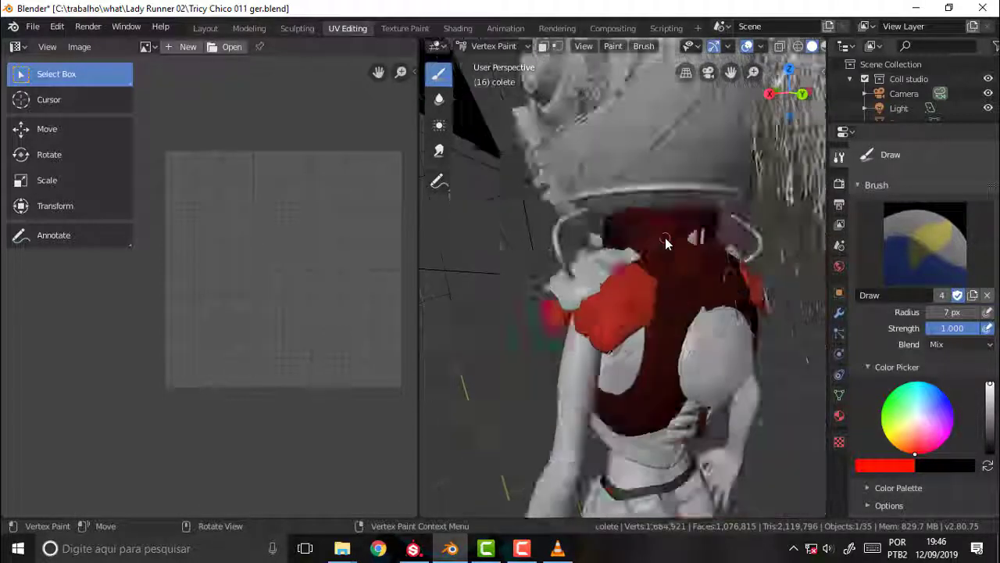
{"action": "scroll", "coordinate": [665, 244], "scroll_direction": "up", "scroll_amount": 5}
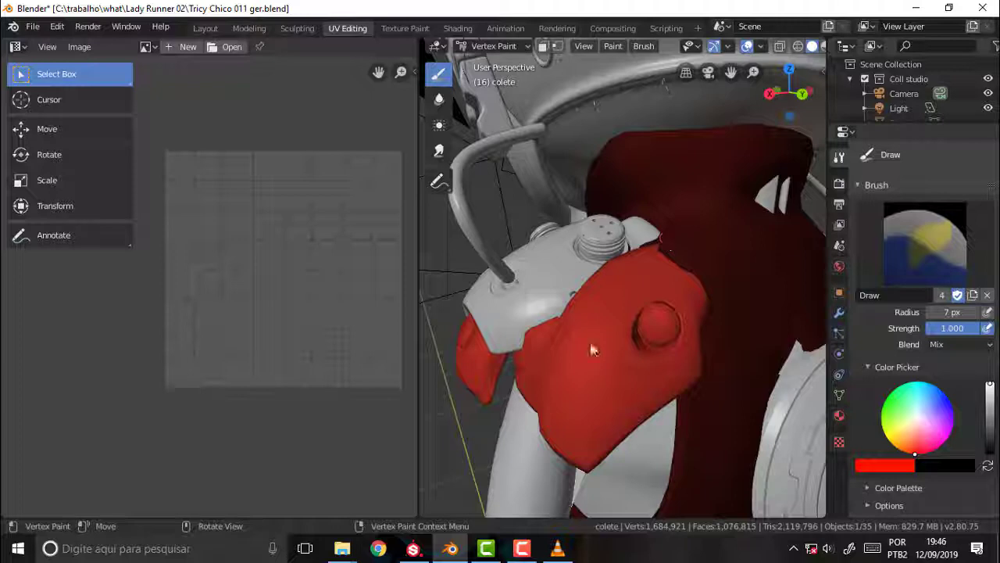
{"action": "middle_click_drag", "start_coordinate": [616, 261], "coordinate": [615, 239]}
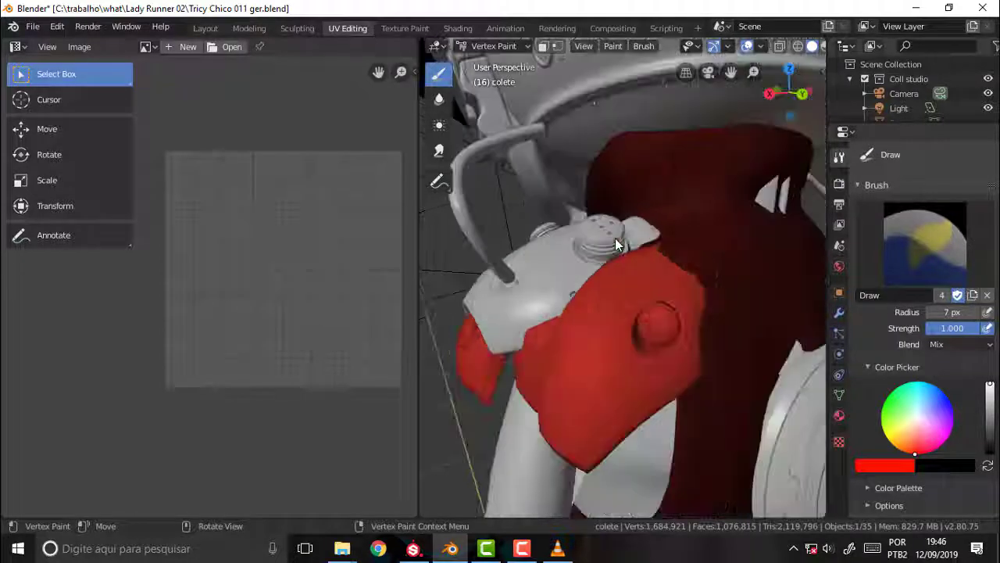